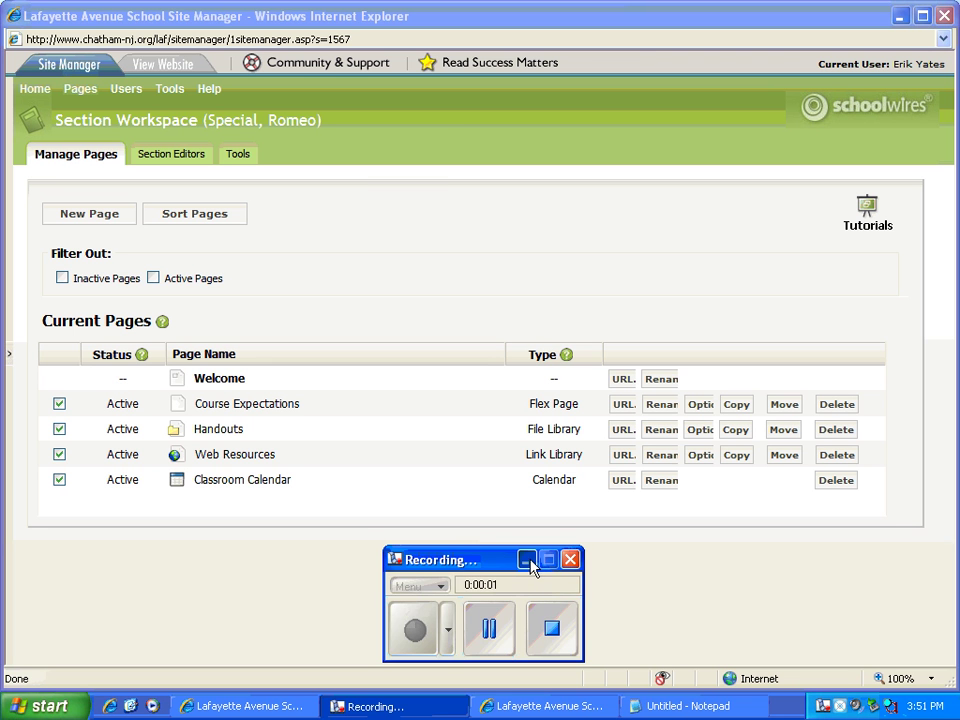
# Step: Create a new Flex Page named 'Survey Page' with the blank layout and save it
pyautogui.click(527, 561)
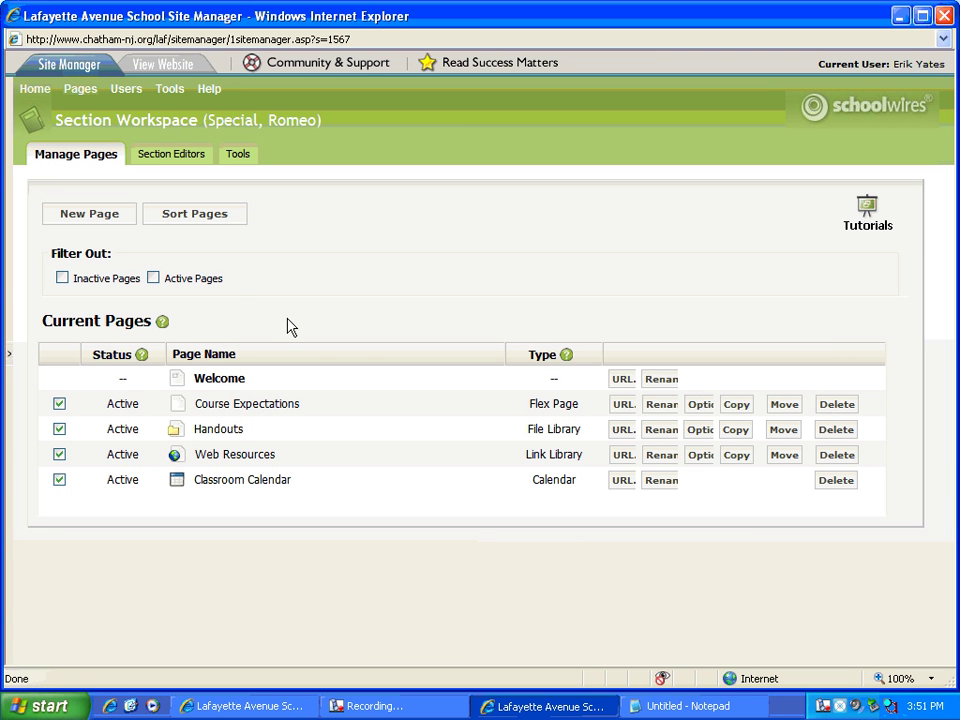
pyautogui.press('ctrl')
pyautogui.click(110, 218)
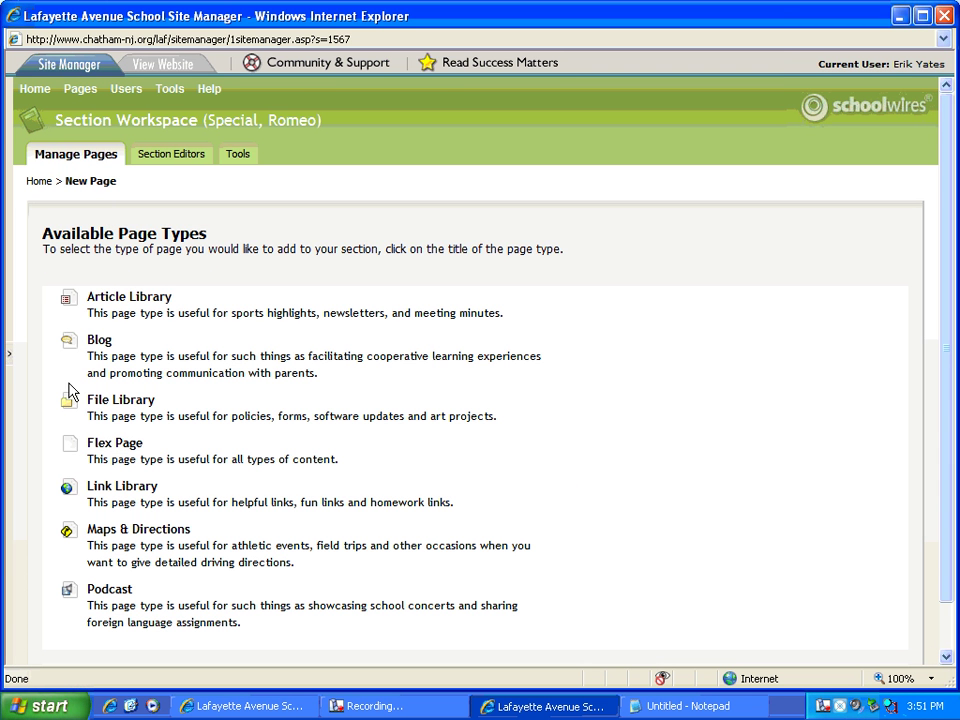
pyautogui.click(76, 443)
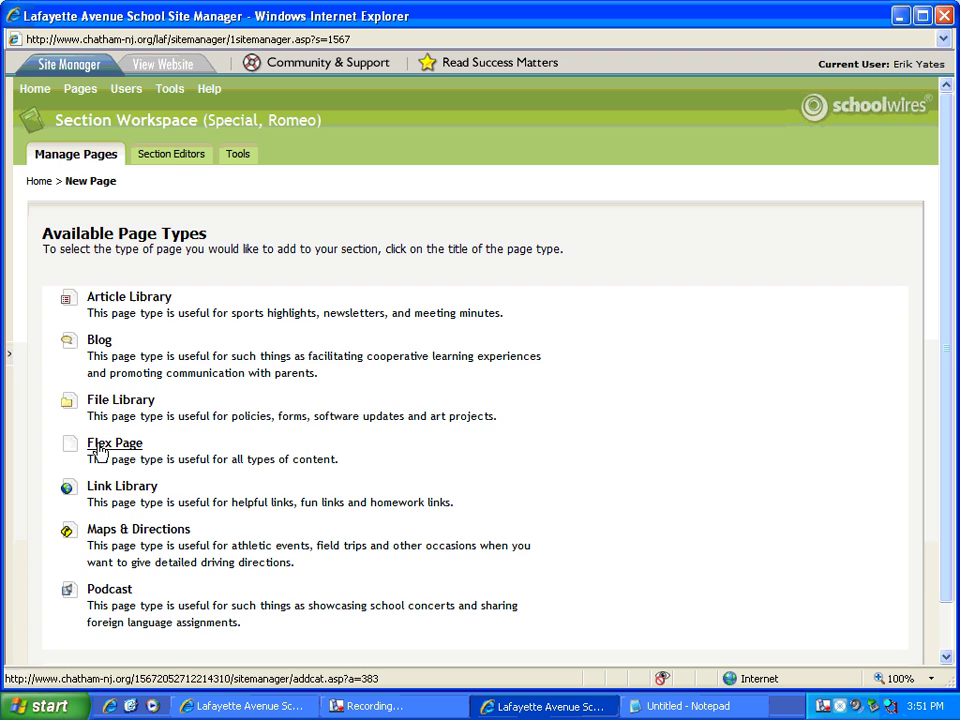
pyautogui.click(99, 450)
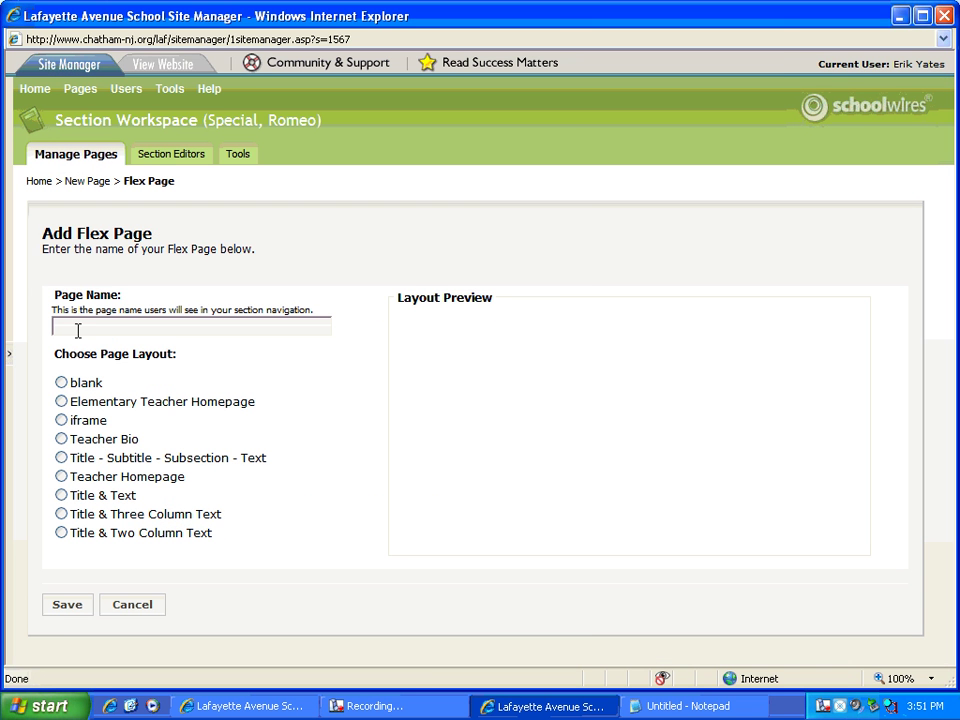
pyautogui.click(72, 386)
pyautogui.click(62, 327)
pyautogui.write('Survey Page')
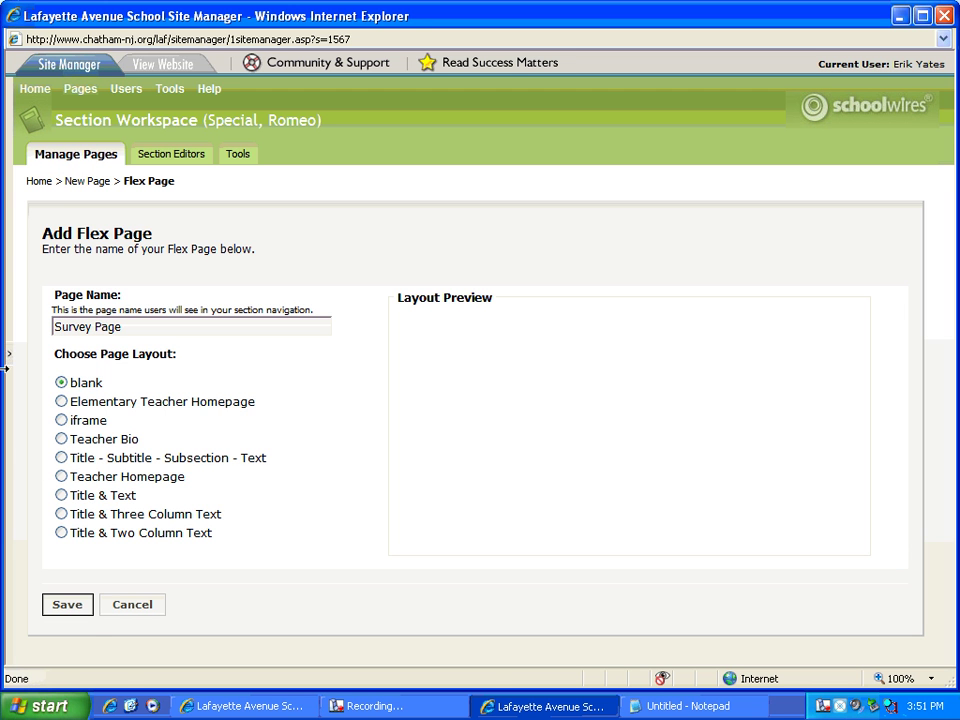
pyautogui.click(74, 605)
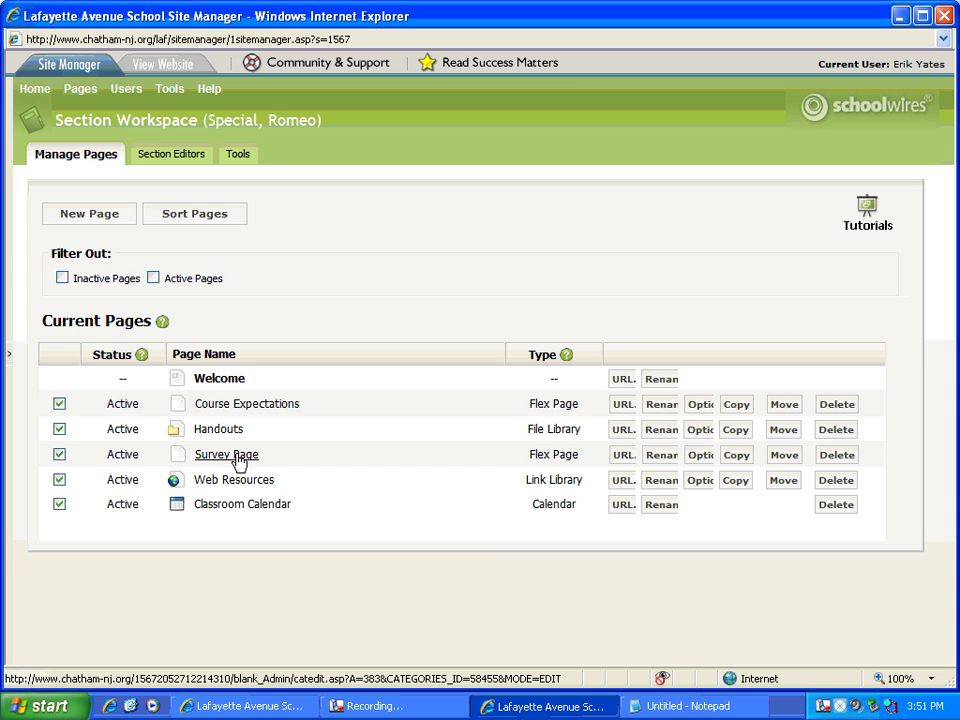
# Step: Paste the welcome heading and survey paragraph into Survey Page, adding blank lines after them
pyautogui.click(237, 458)
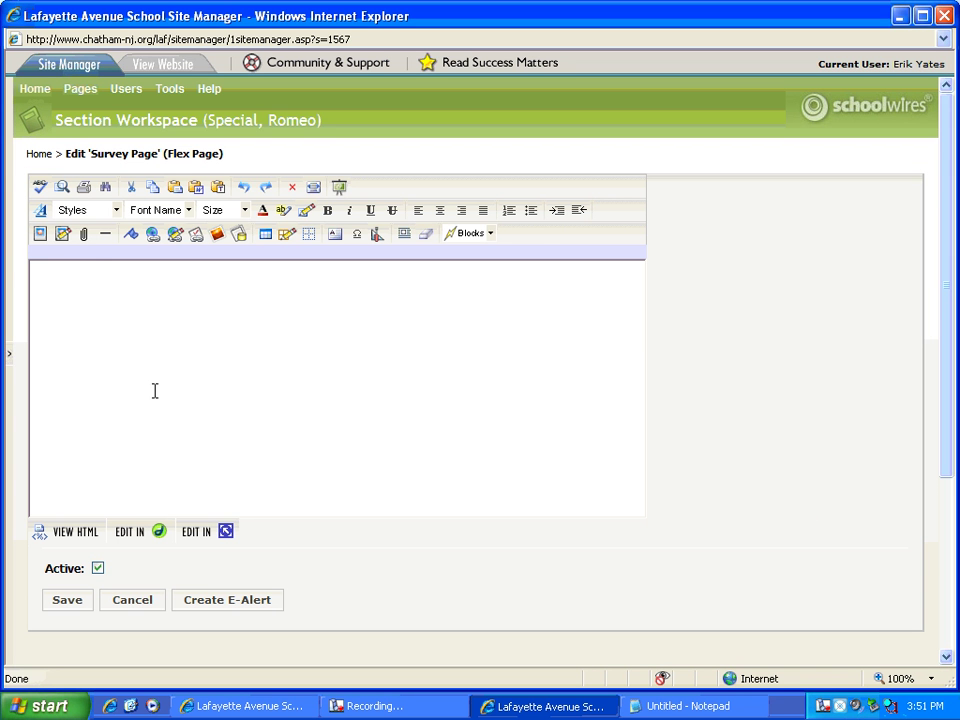
pyautogui.click(155, 391)
pyautogui.write("Welcome to Mr. Special's survey page! As a teacher who is in touch with the parents, teachers, and community, I like to gather as much feedback as possible.  I use surveys to give my students an online quiz, have students react to a field trip or assembly, get feedback from parents about a classroom event, and find out what my colleagues think about the work my committee is doing.")
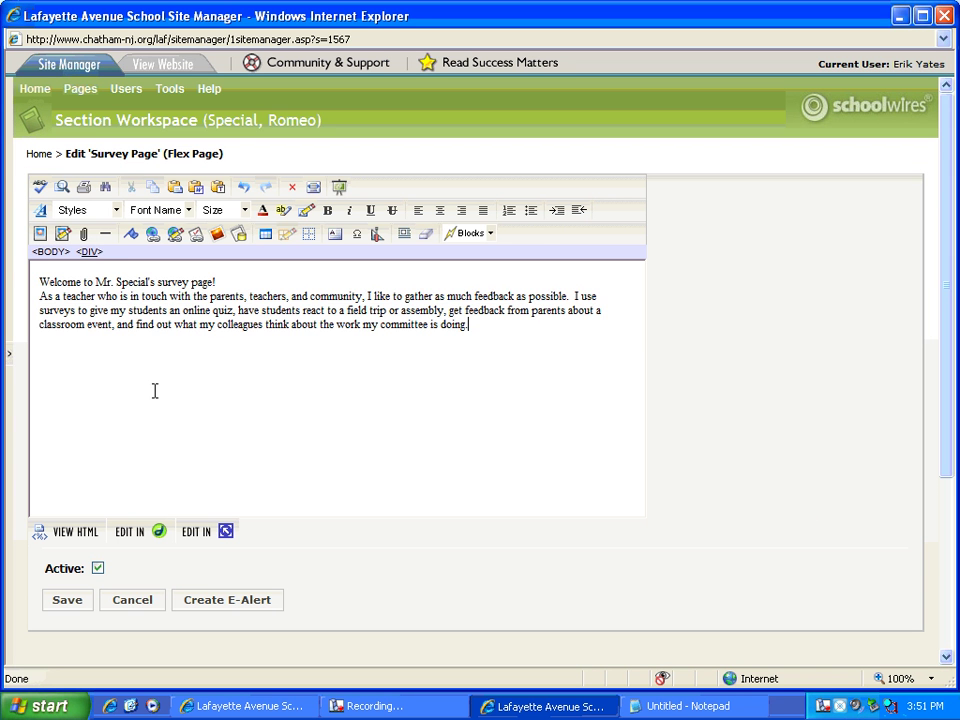
pyautogui.click(216, 283)
pyautogui.press('Return')
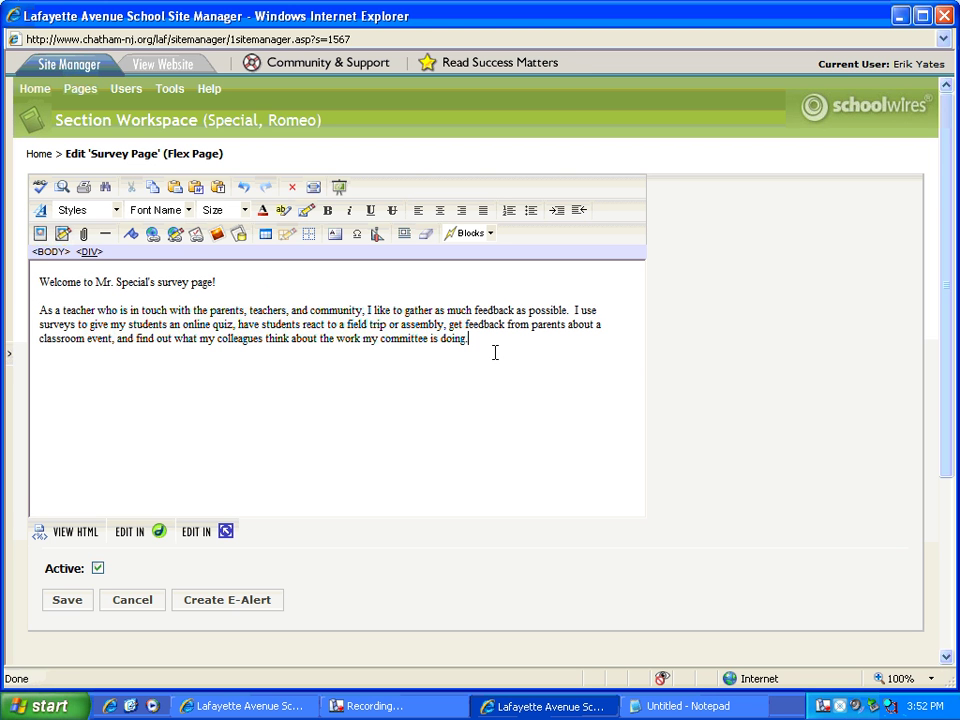
pyautogui.press('Return')
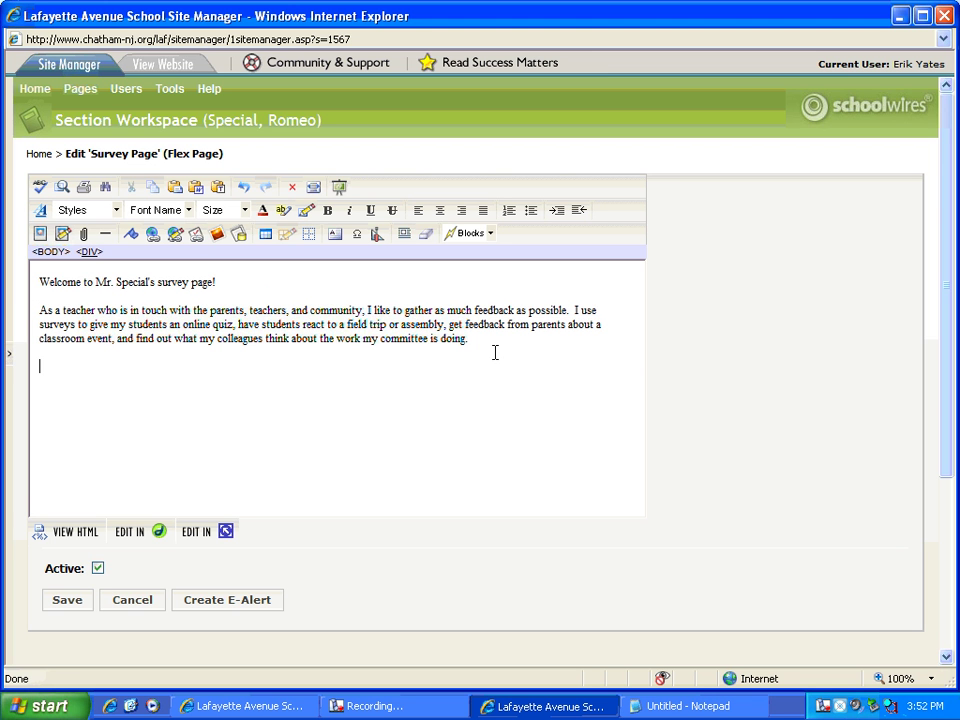
# Step: Insert the red apple from the Schoolwires Clipart Library with alt text 'apple' and height 120
pyautogui.click(40, 234)
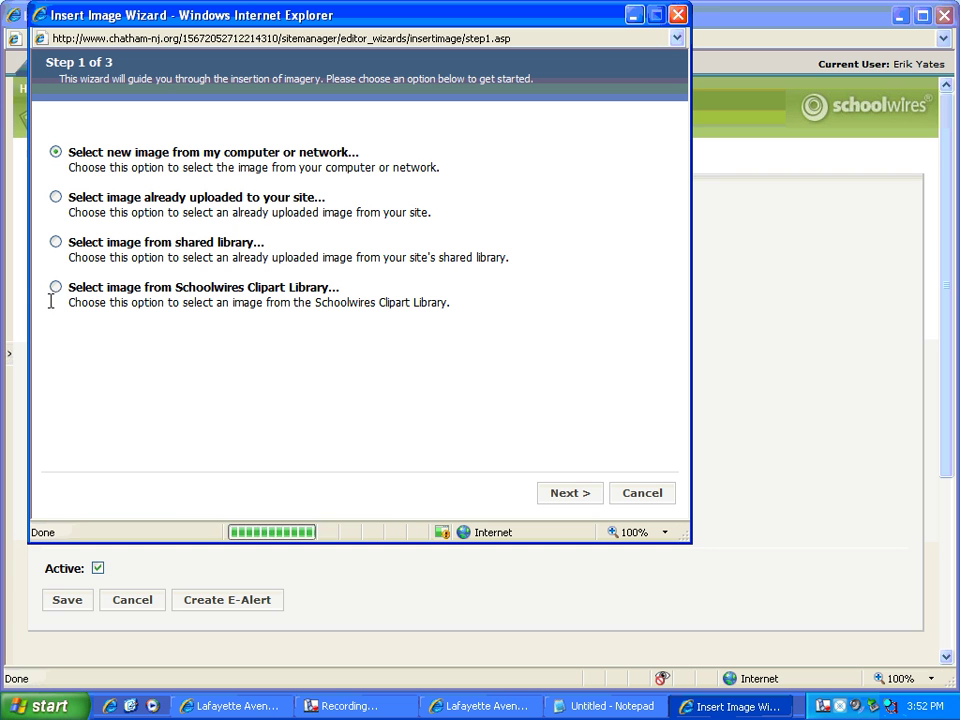
pyautogui.click(56, 288)
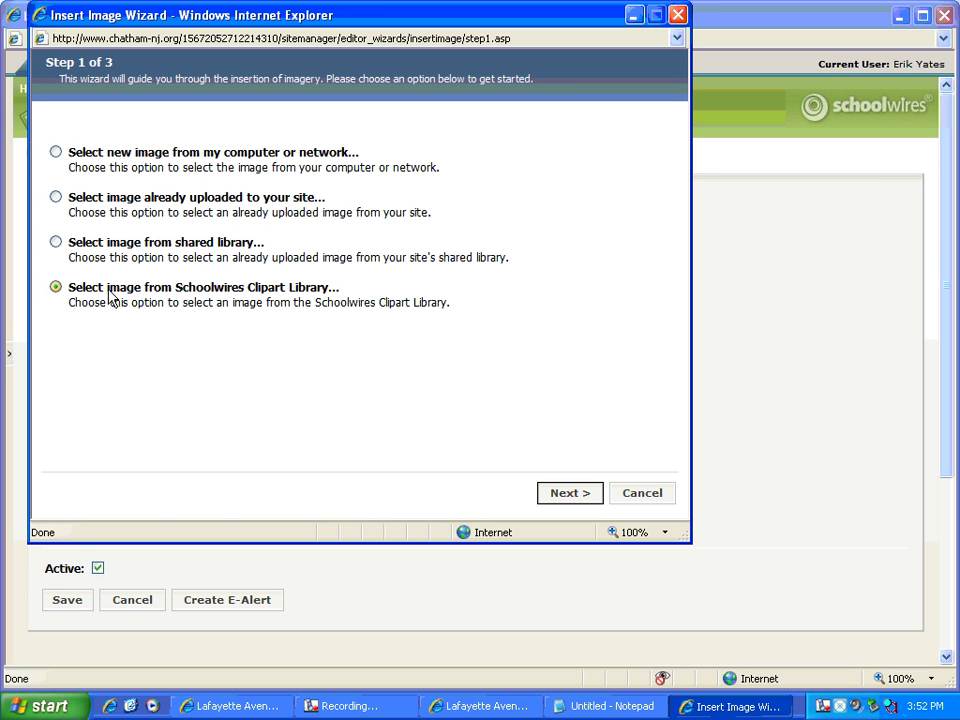
pyautogui.click(545, 495)
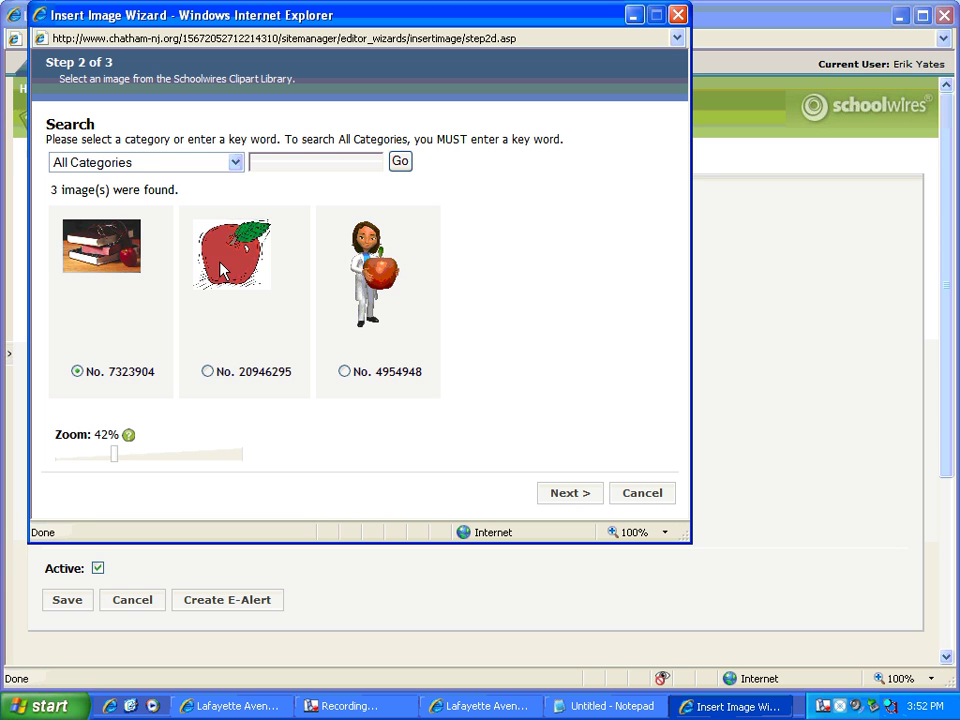
pyautogui.click(207, 371)
pyautogui.click(578, 496)
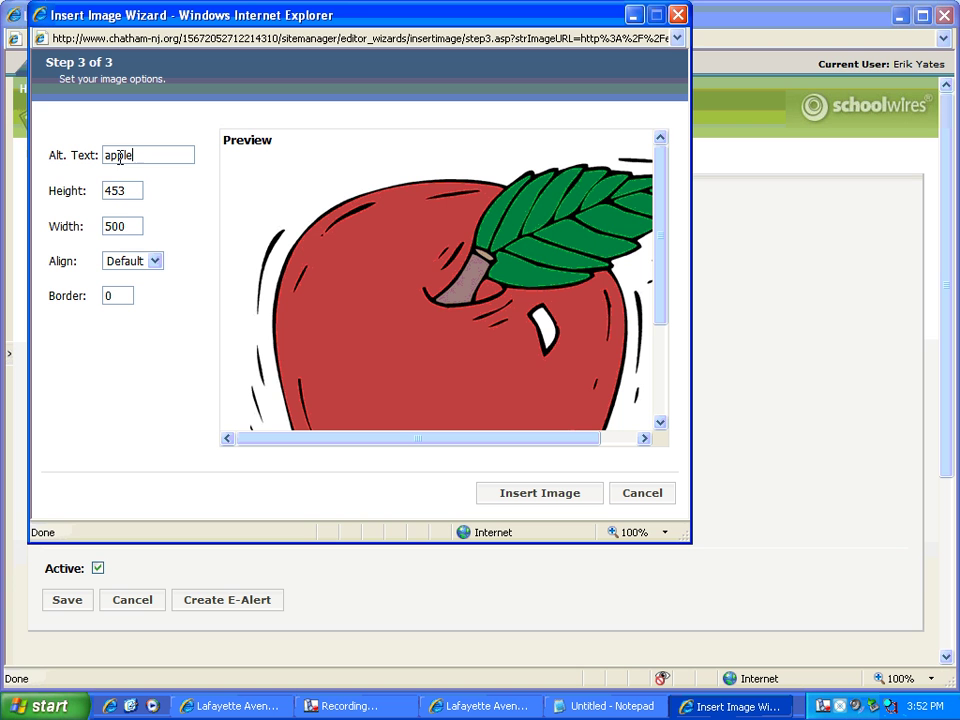
pyautogui.moveTo(128, 190); pyautogui.dragTo(84, 205)
pyautogui.write('120')
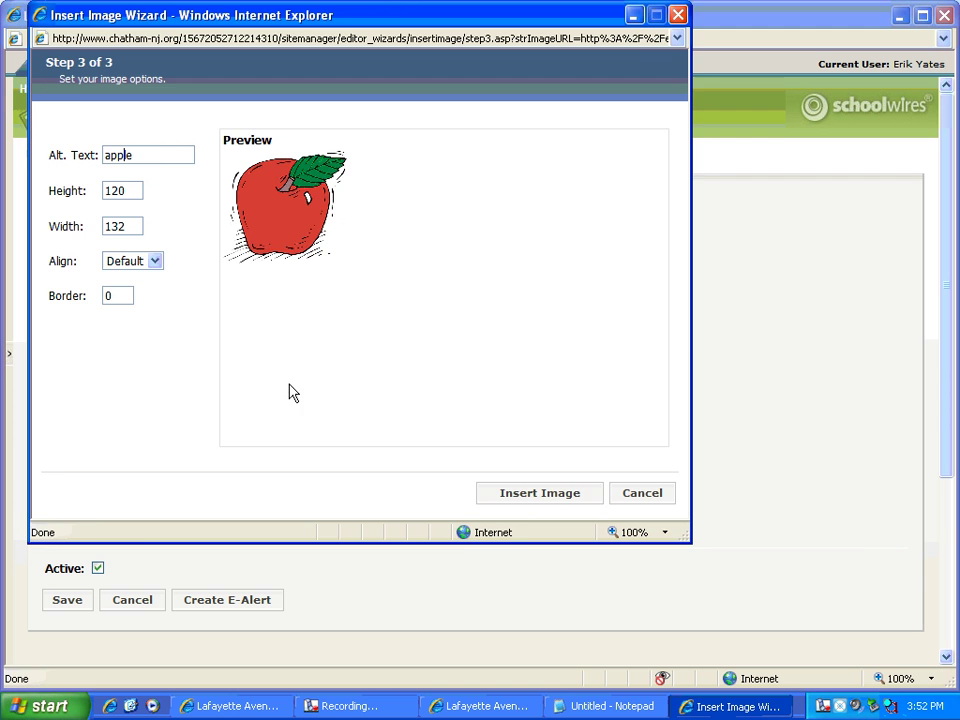
pyautogui.click(527, 493)
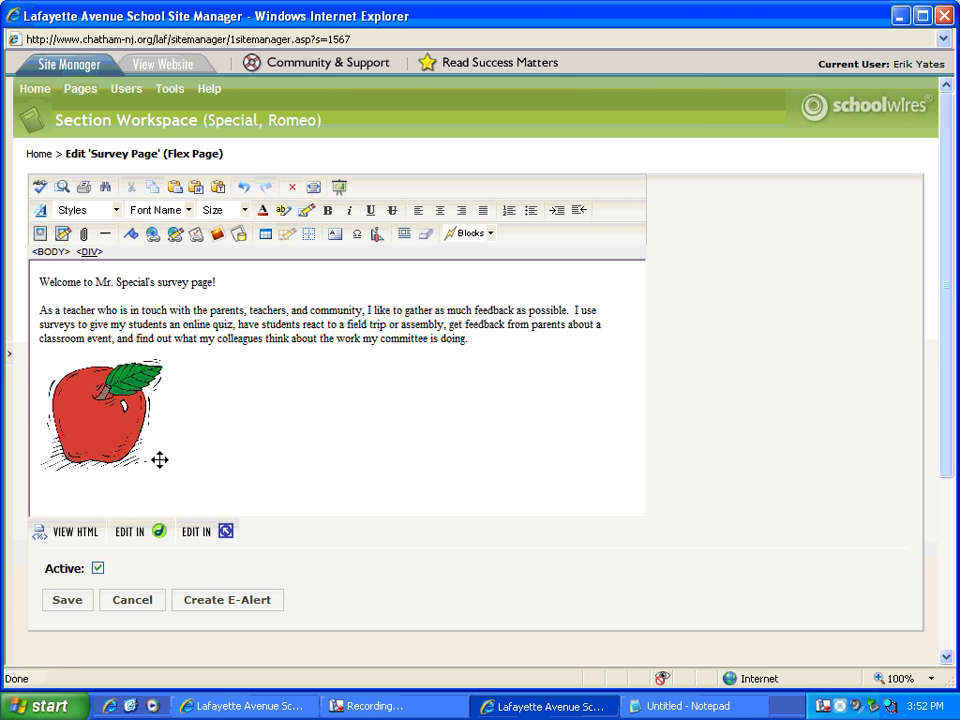
# Step: Centre all content, enlarge the welcome heading in Arial Black, and save the page
pyautogui.hotkey('ctrl', 'a')
pyautogui.click(439, 210)
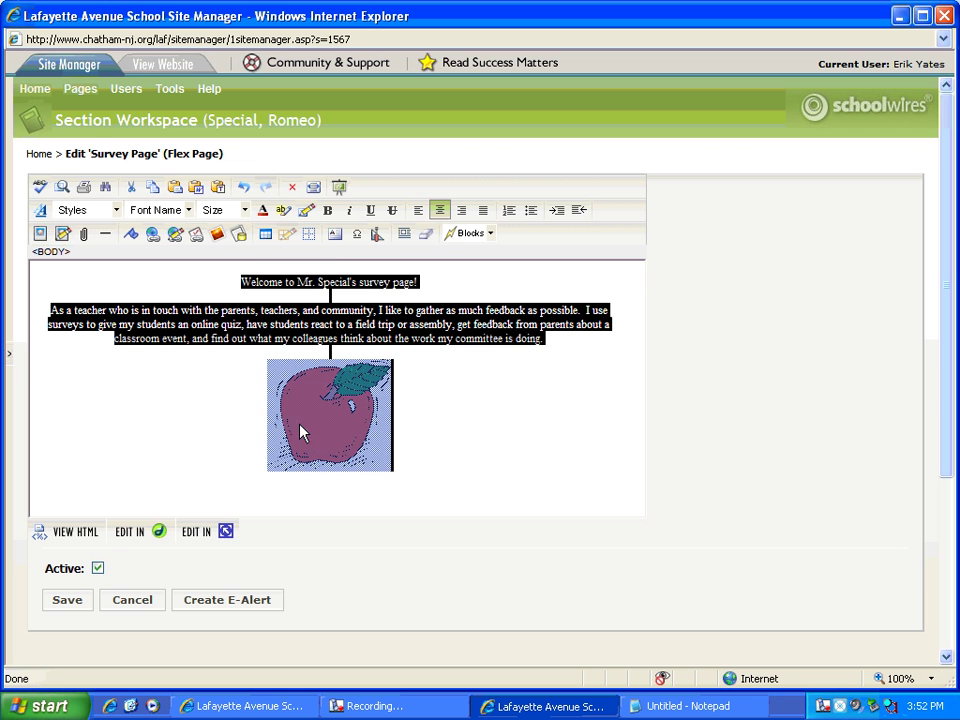
pyautogui.tripleClick(320, 280)
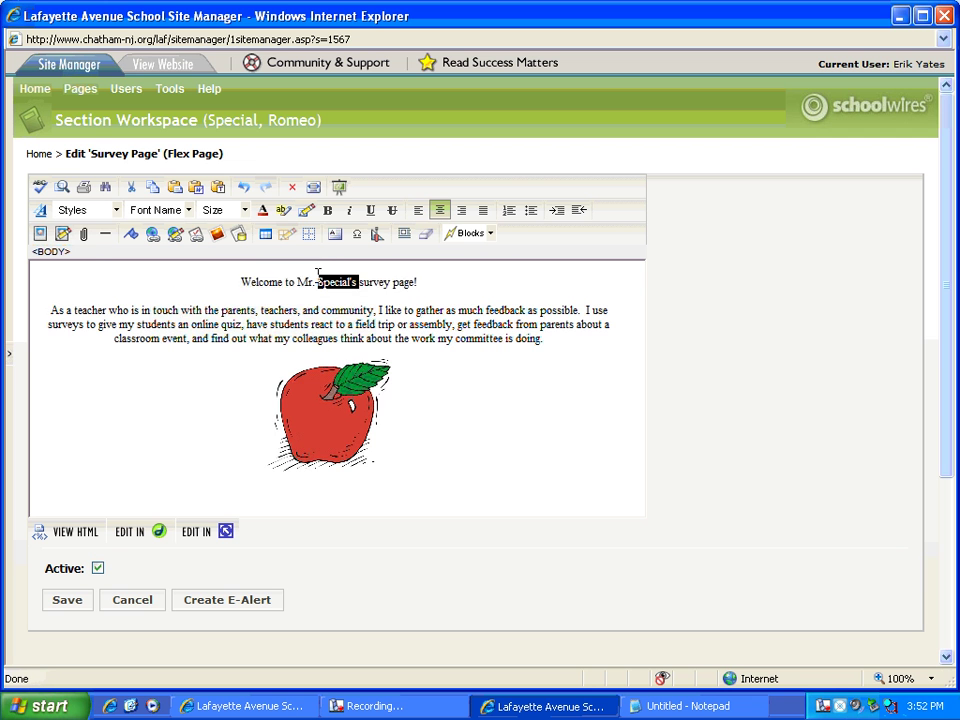
pyautogui.click(243, 210)
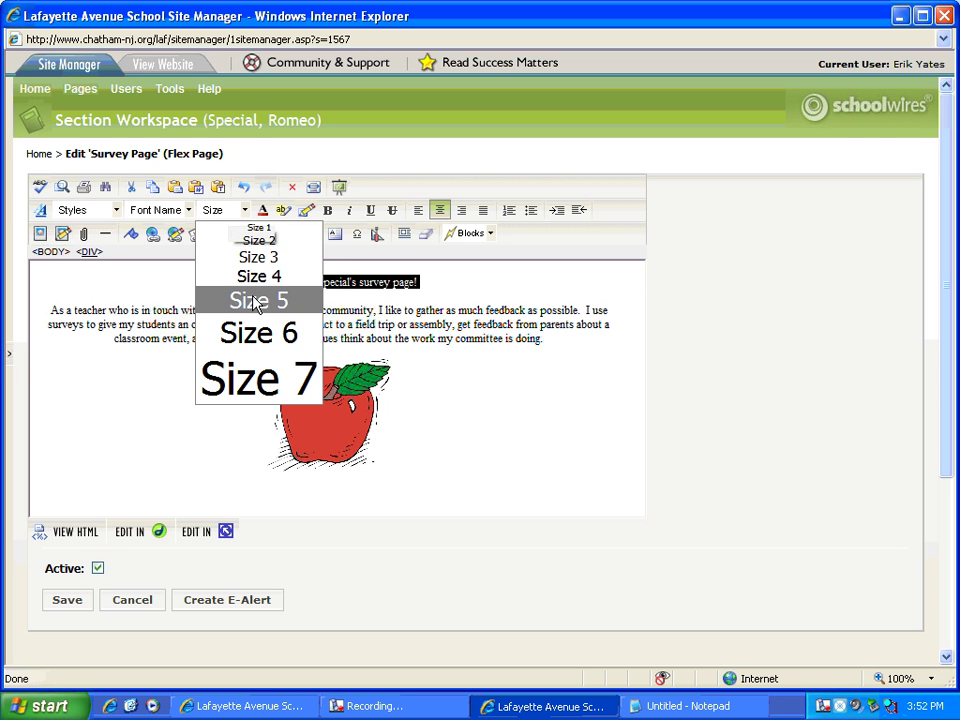
pyautogui.click(255, 277)
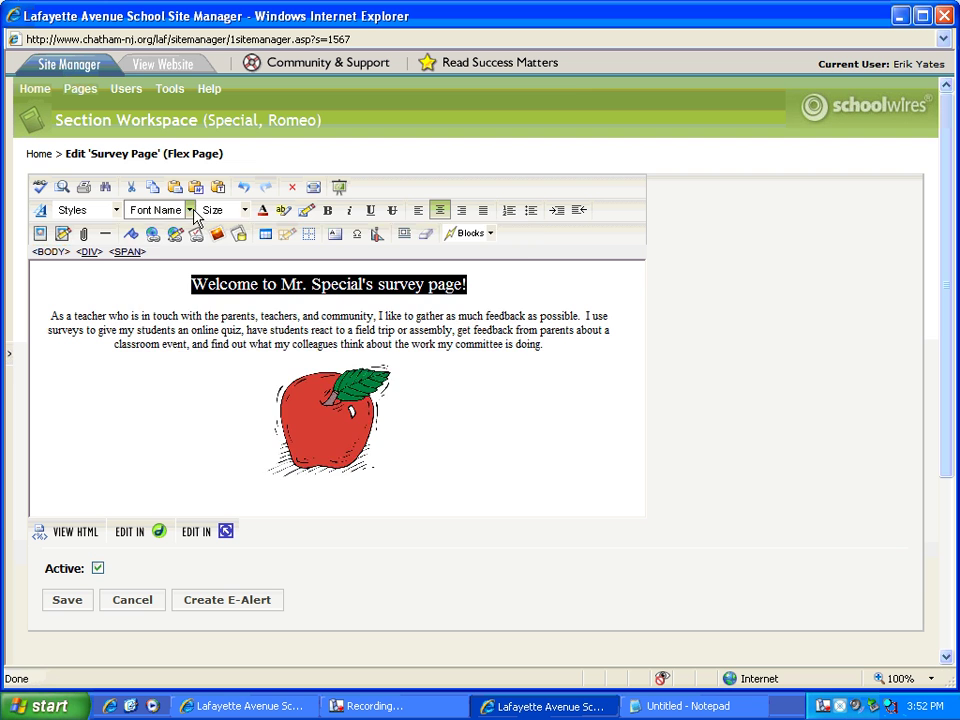
pyautogui.click(191, 211)
pyautogui.click(180, 245)
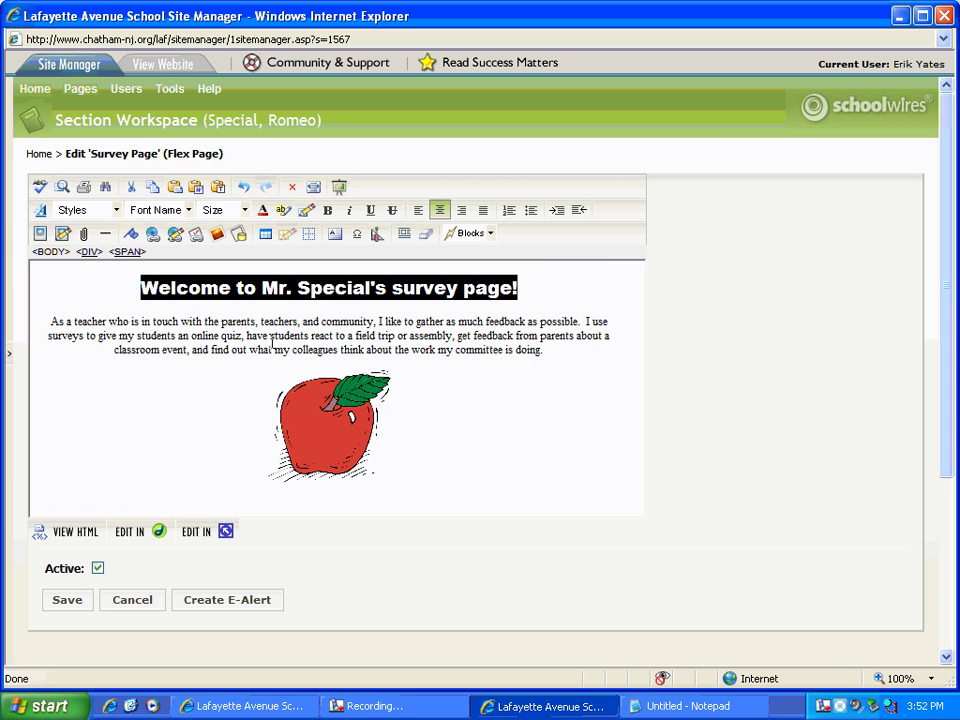
pyautogui.click(181, 433)
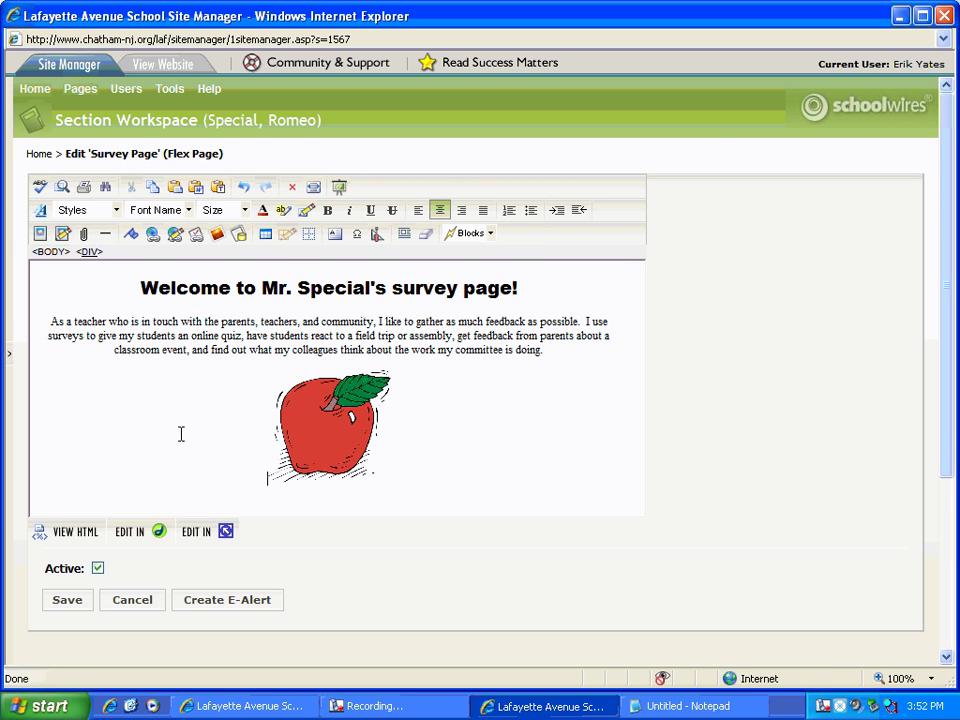
pyautogui.click(75, 603)
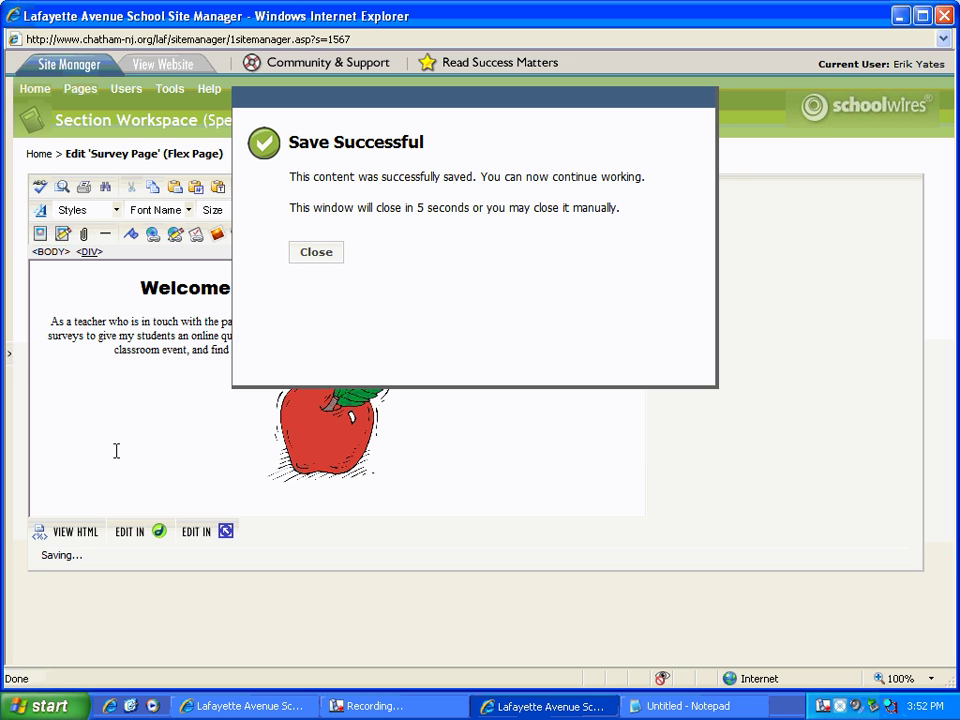
pyautogui.click(316, 252)
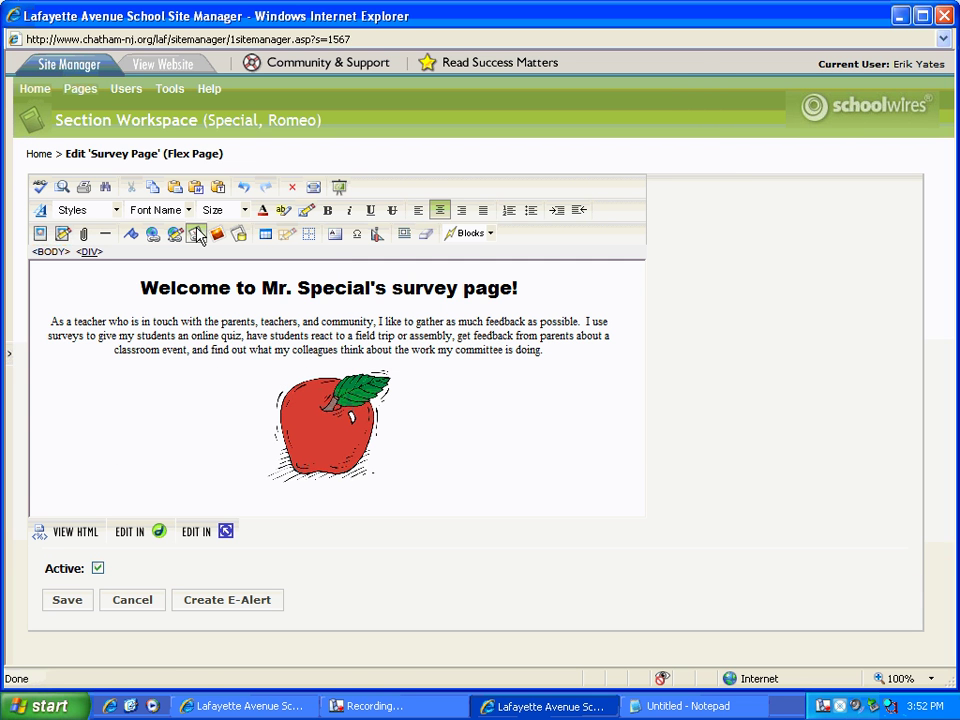
# Step: In Manage Forms & Surveys, create an entirely new survey titled 'Sample Survey'
pyautogui.click(167, 99)
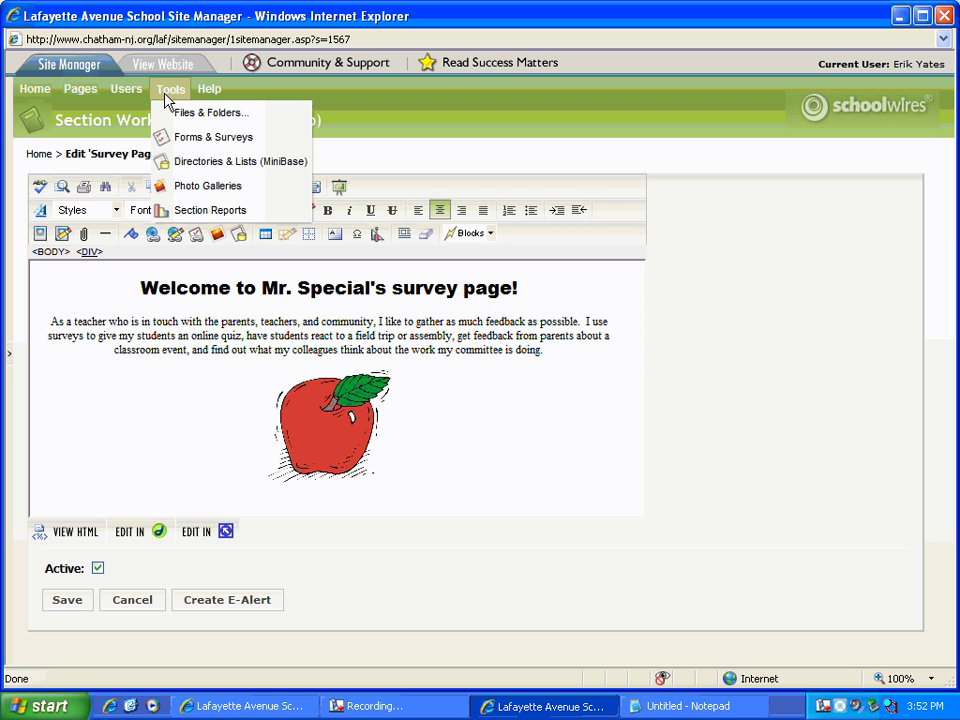
pyautogui.click(185, 135)
pyautogui.click(428, 468)
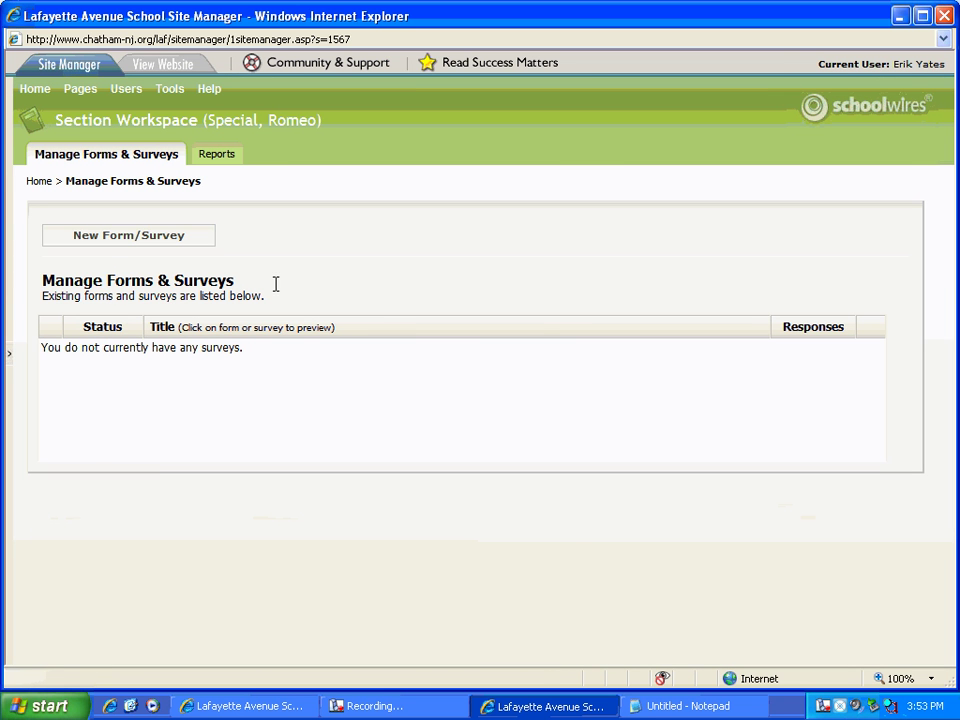
pyautogui.click(97, 348)
pyautogui.click(92, 240)
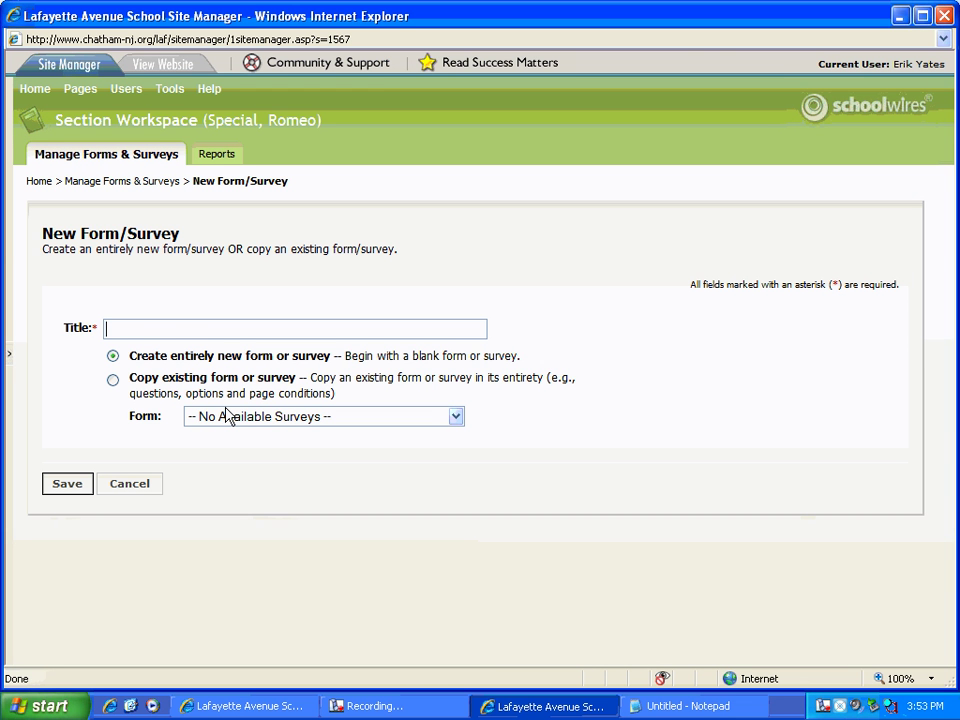
pyautogui.write('Sample Survey')
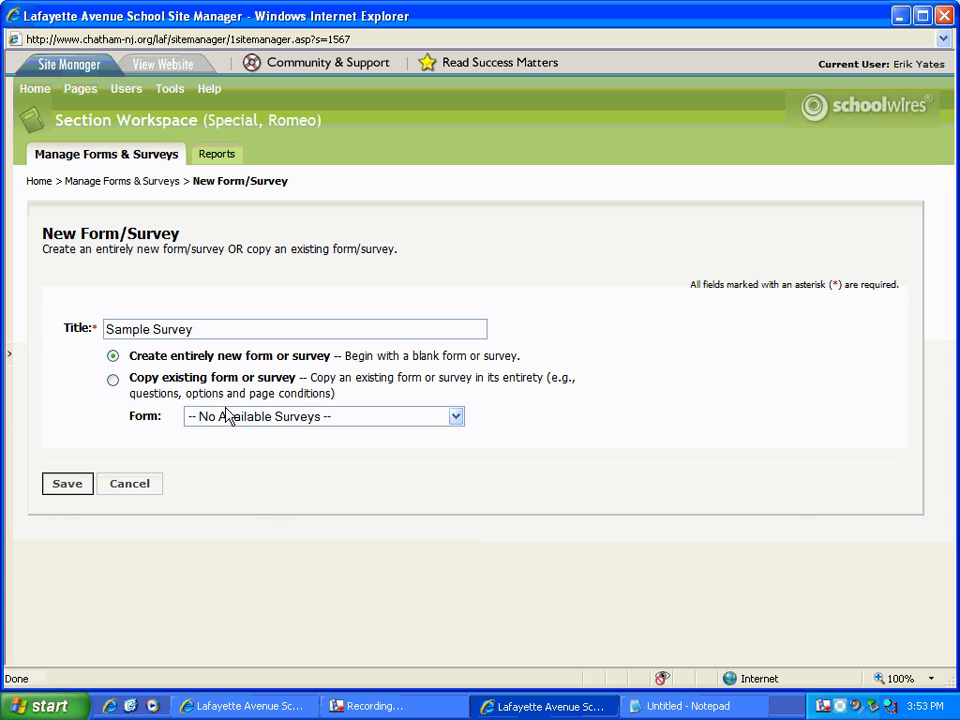
pyautogui.click(128, 363)
pyautogui.click(67, 484)
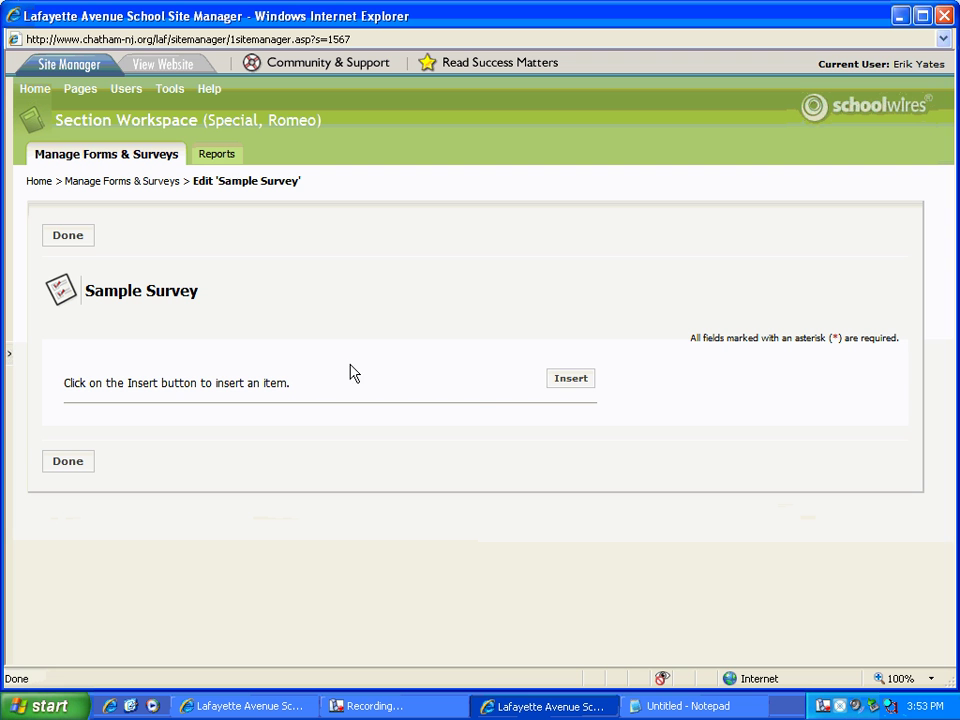
# Step: Add True/False item 'Today is Friday.' with no default and horizontal radio buttons
pyautogui.click(552, 386)
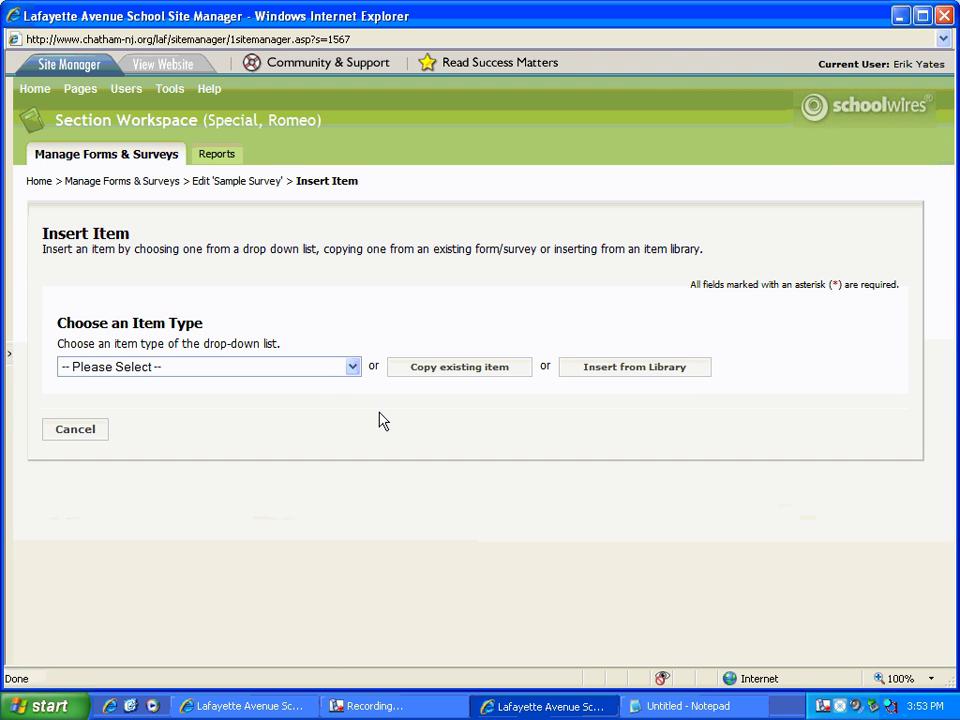
pyautogui.click(352, 368)
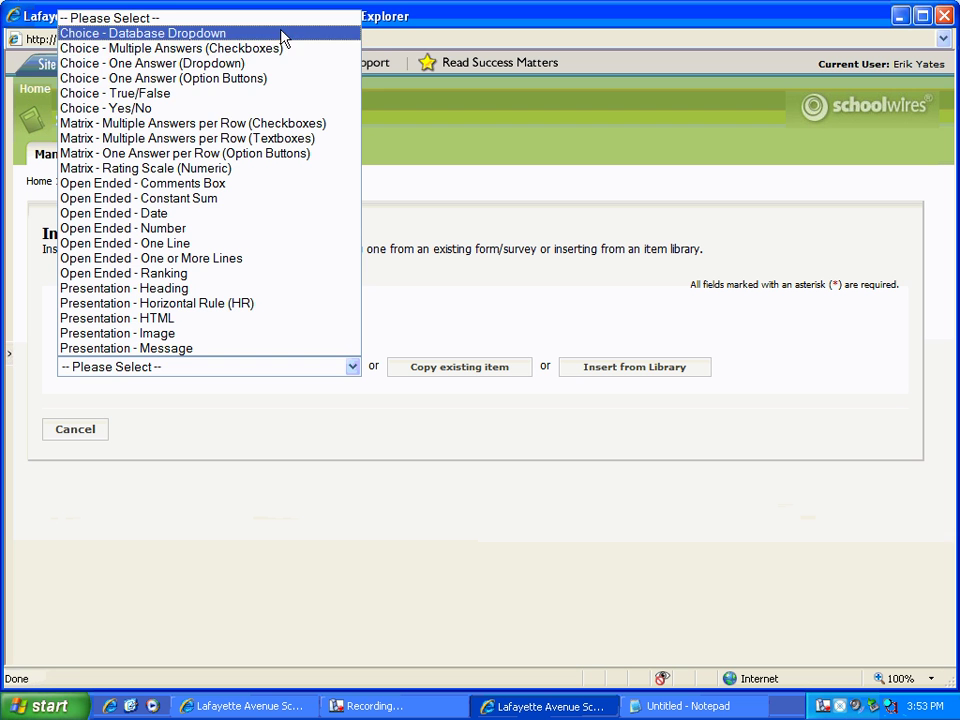
pyautogui.click(263, 95)
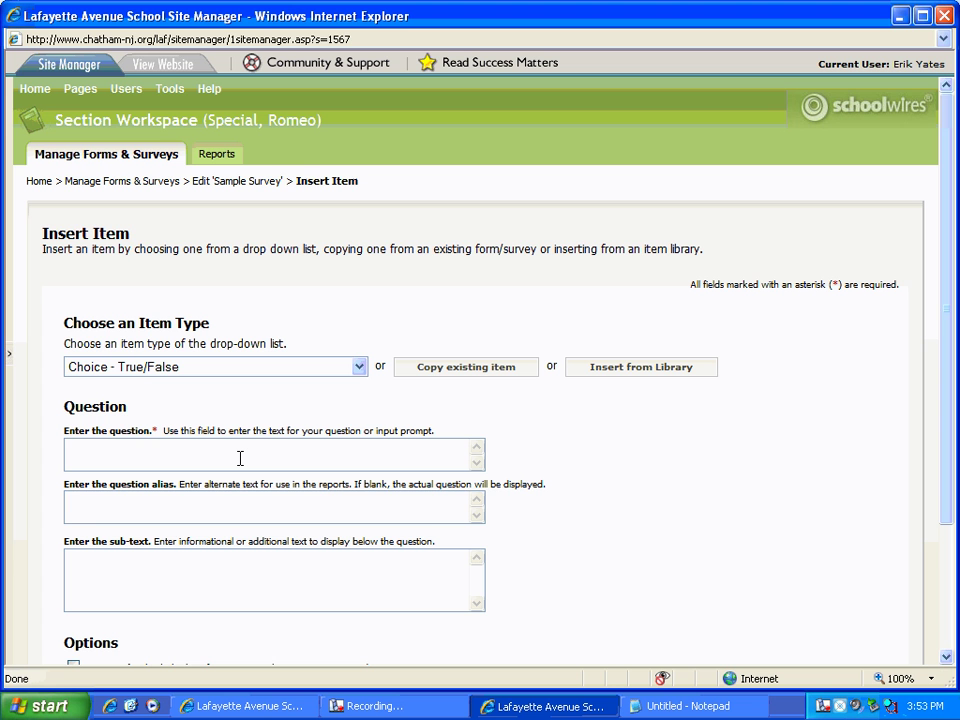
pyautogui.click(240, 458)
pyautogui.write('Today is Friday.')
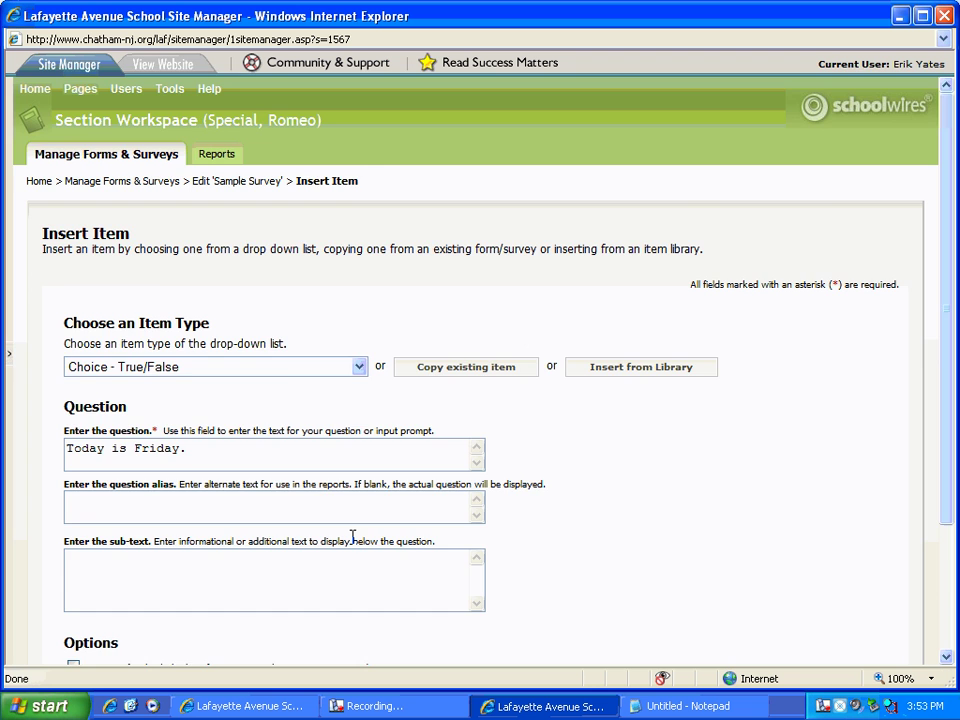
pyautogui.scroll(-3, 546, 514)
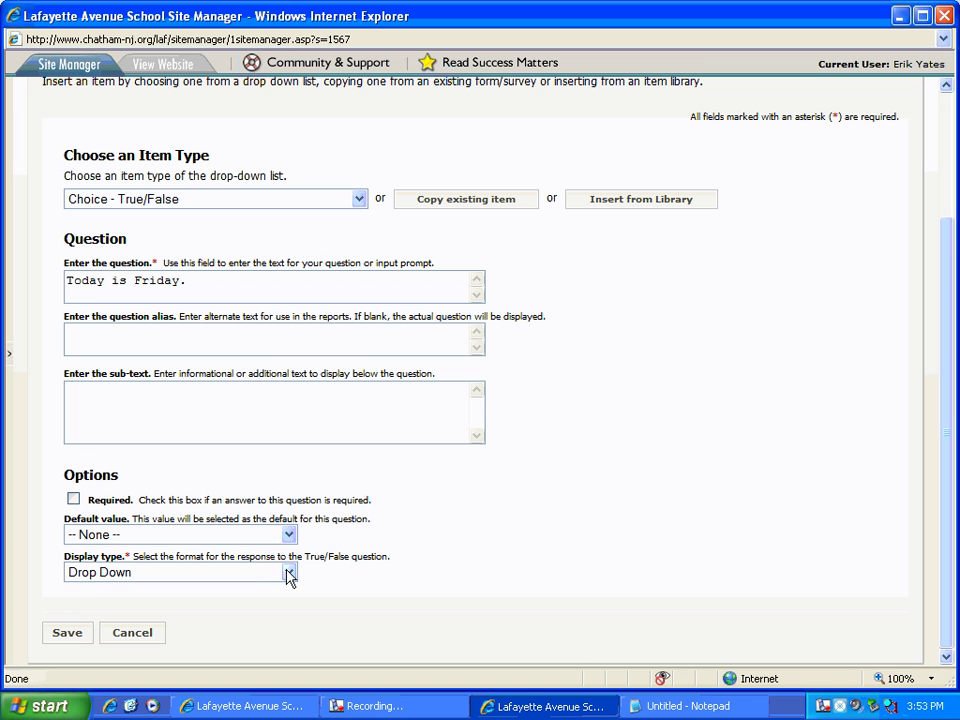
pyautogui.click(289, 535)
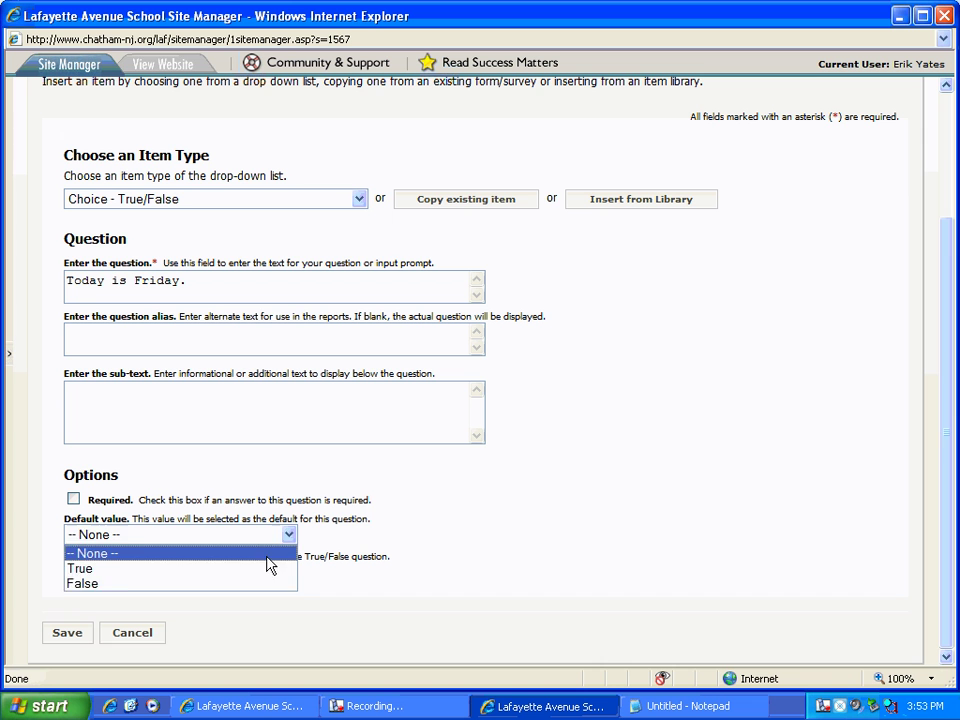
pyautogui.click(268, 556)
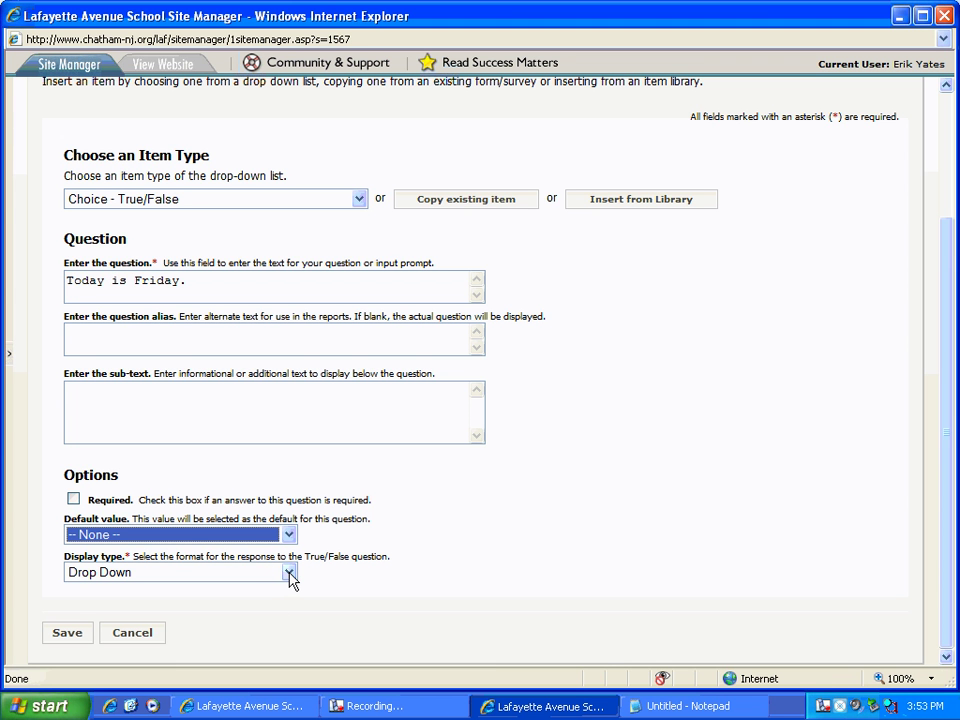
pyautogui.click(289, 573)
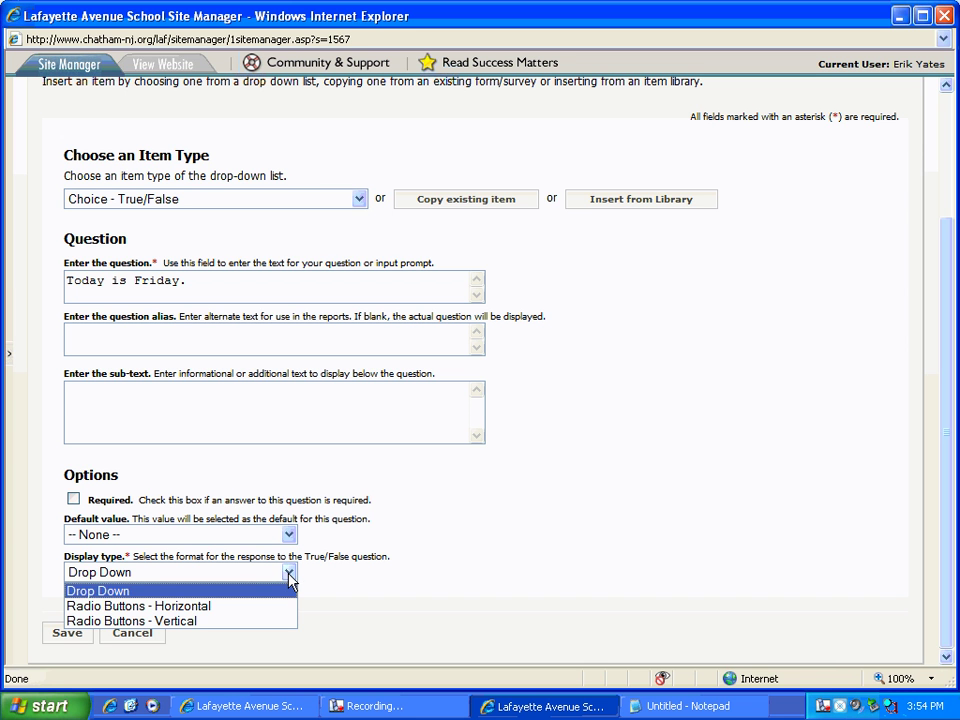
pyautogui.click(240, 608)
pyautogui.click(66, 634)
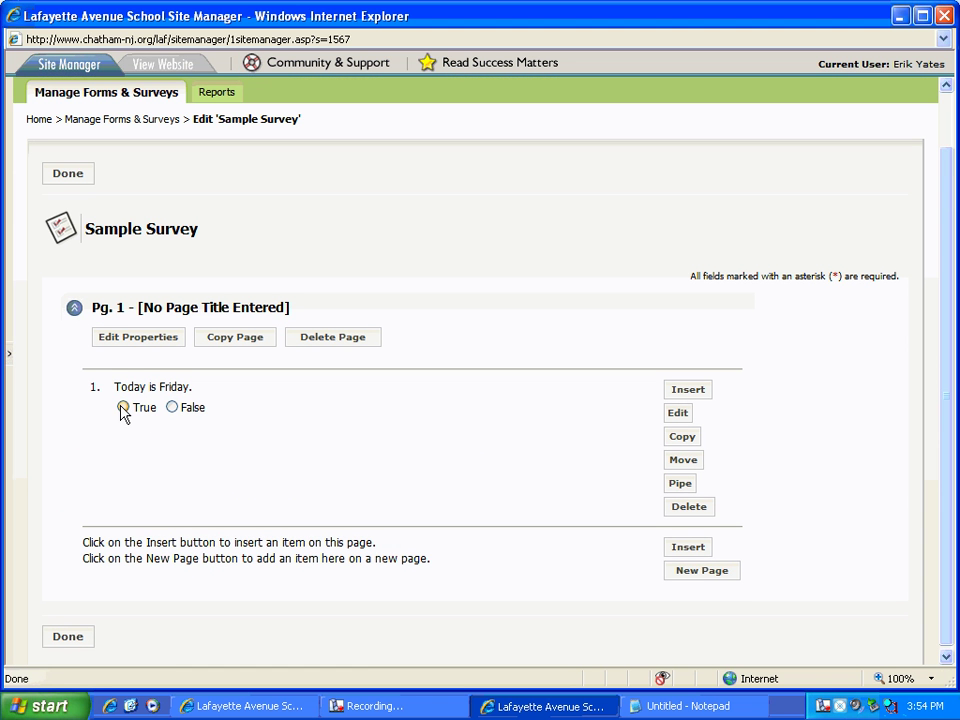
# Step: Draft a required checkbox item asking 'Which part of the field trip did you like best?'
pyautogui.click(688, 549)
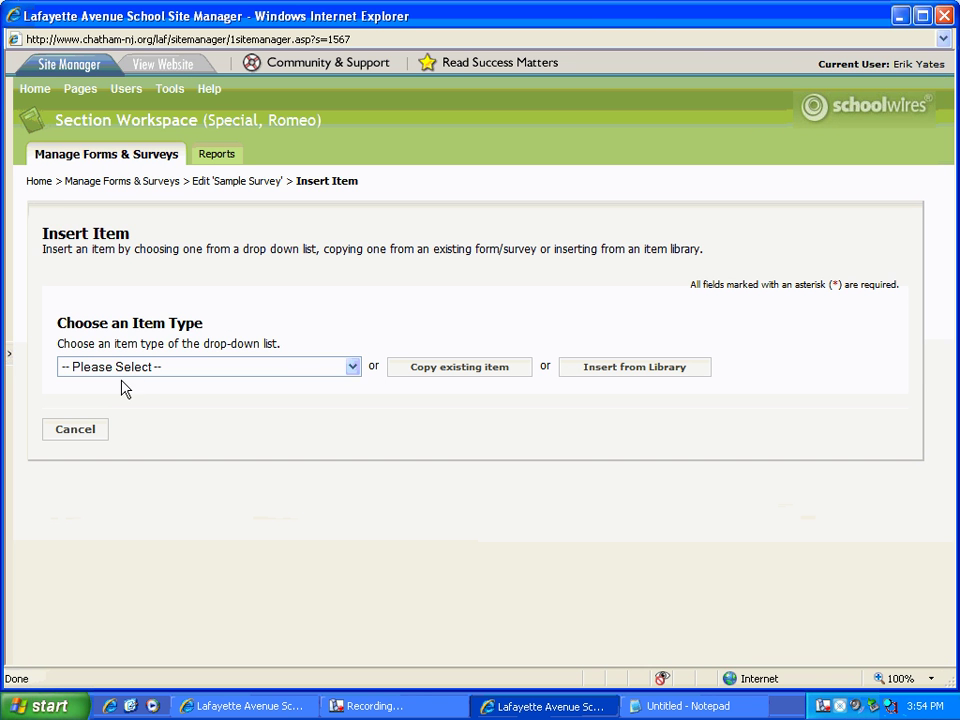
pyautogui.click(352, 367)
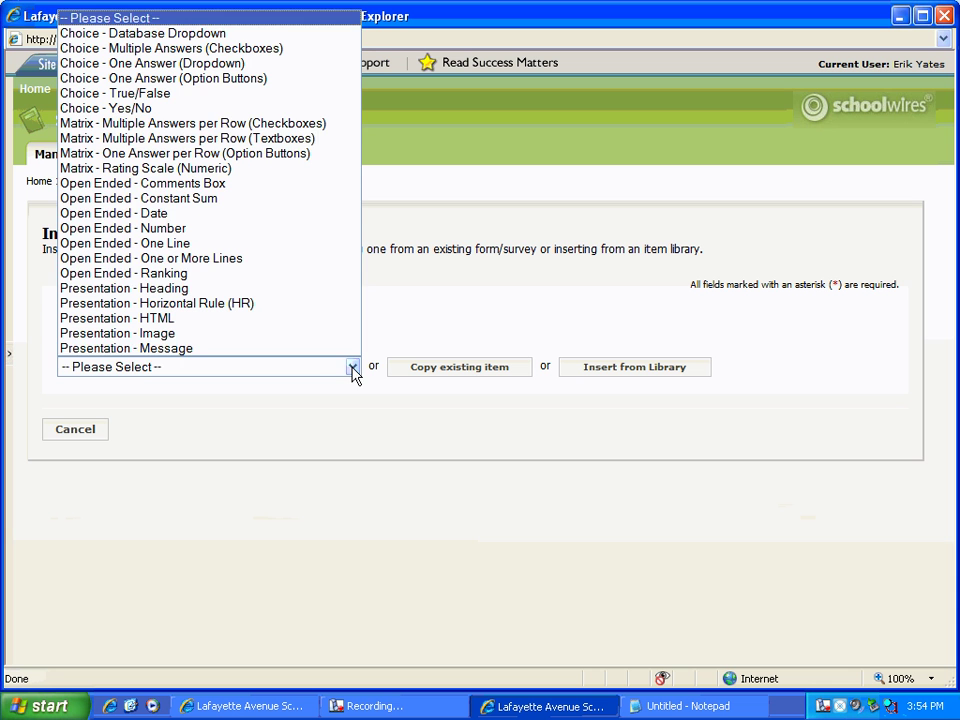
pyautogui.click(193, 49)
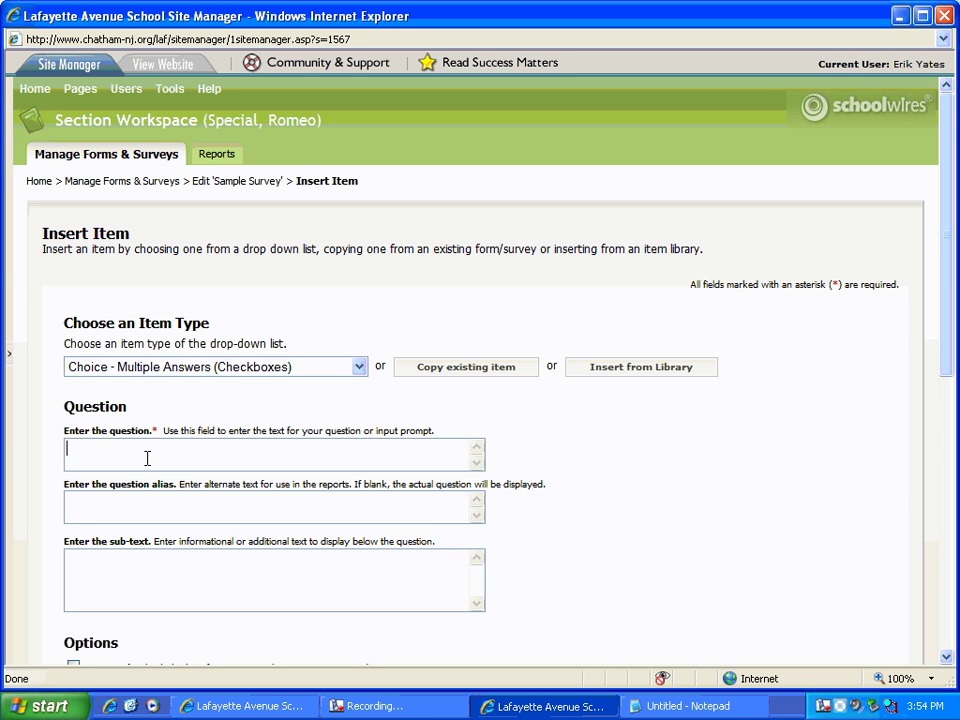
pyautogui.write('Whi')
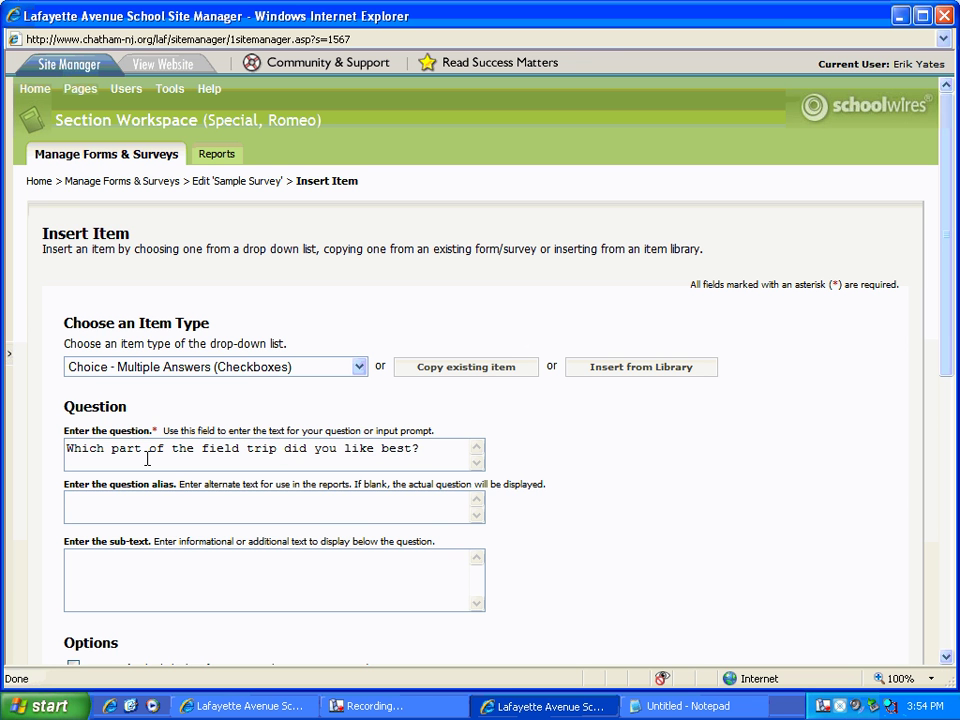
pyautogui.scroll(-3, 176, 486)
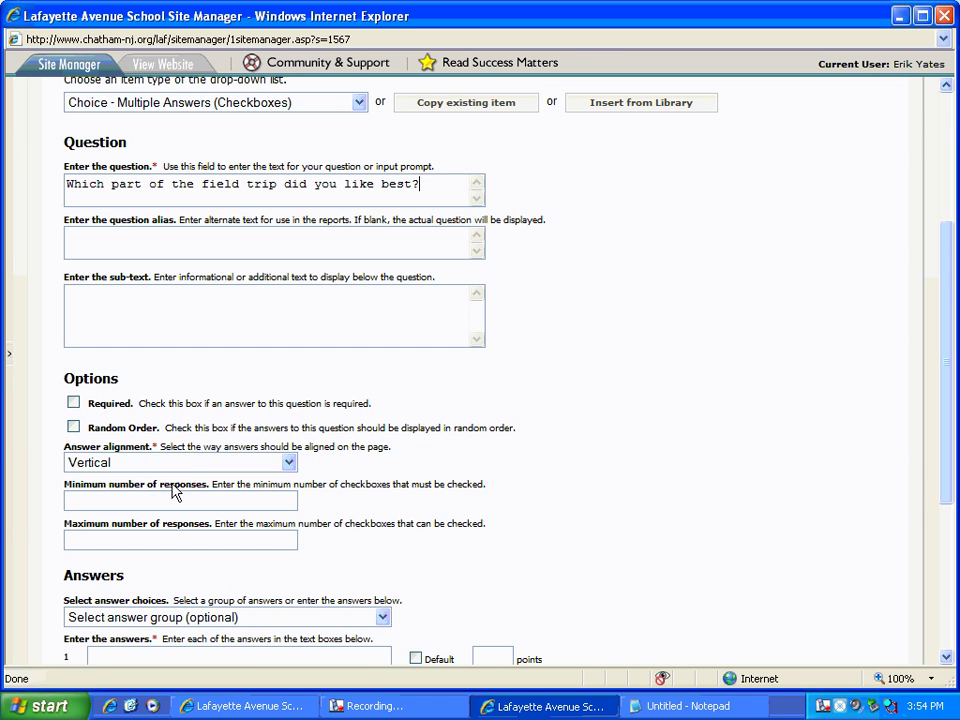
pyautogui.click(73, 402)
pyautogui.scroll(-3, 140, 432)
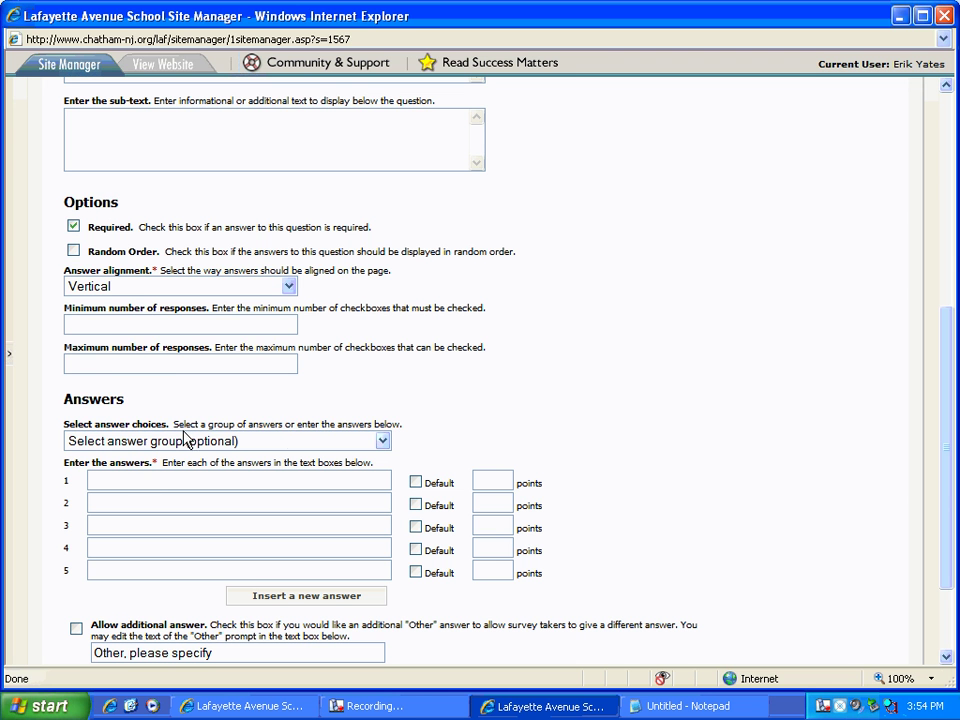
pyautogui.click(383, 441)
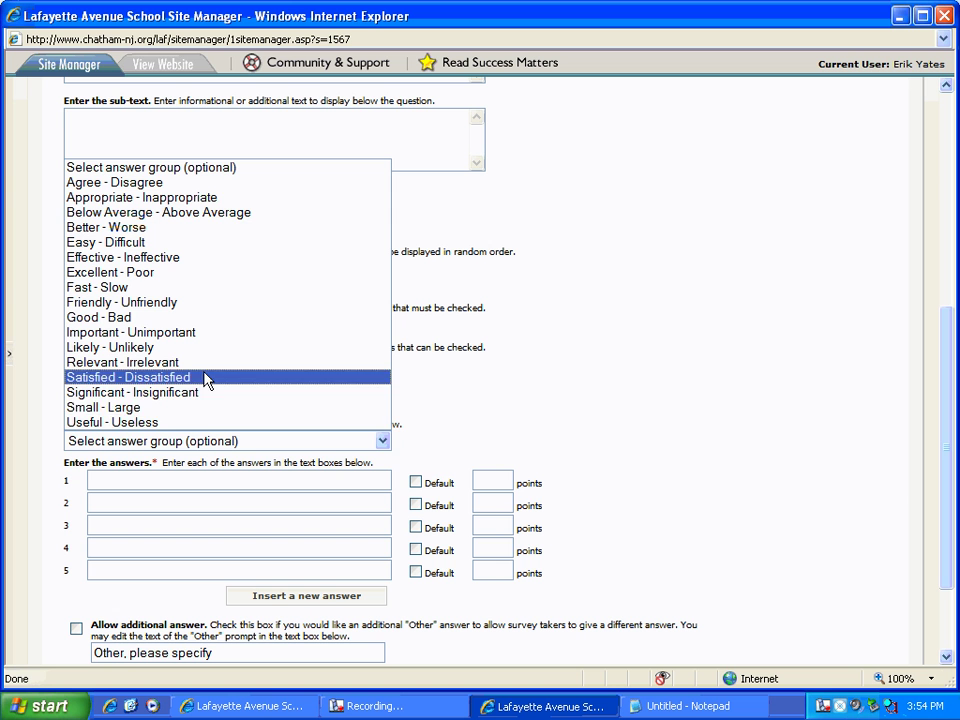
# Step: Enter answers The planetarium, The meteor display, The space program, allow an Other answer, and save
pyautogui.click(149, 486)
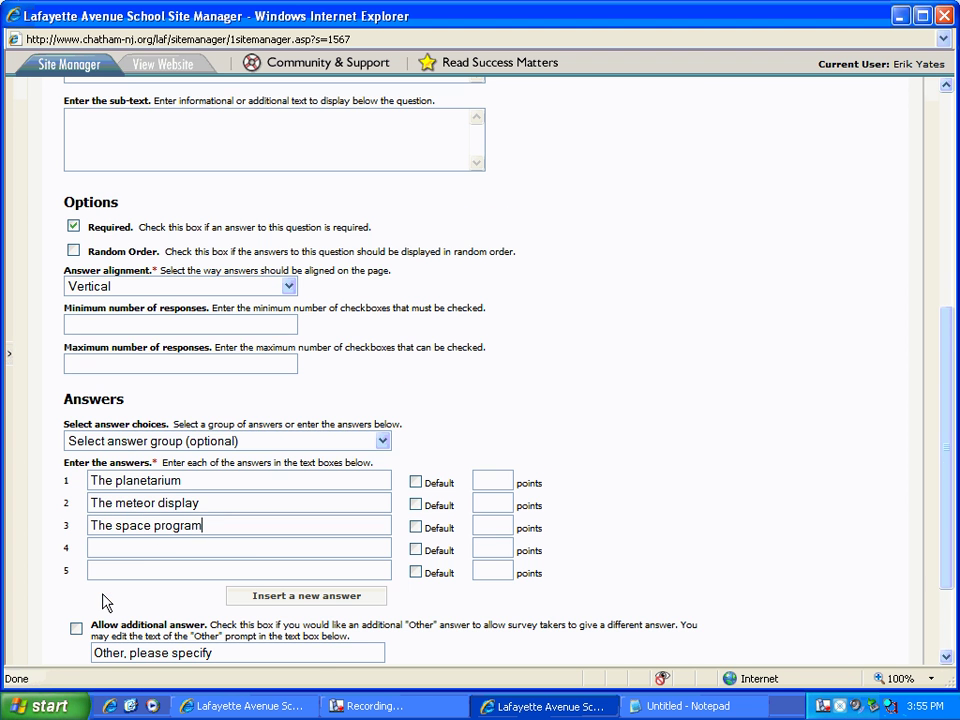
pyautogui.scroll(-3, 103, 603)
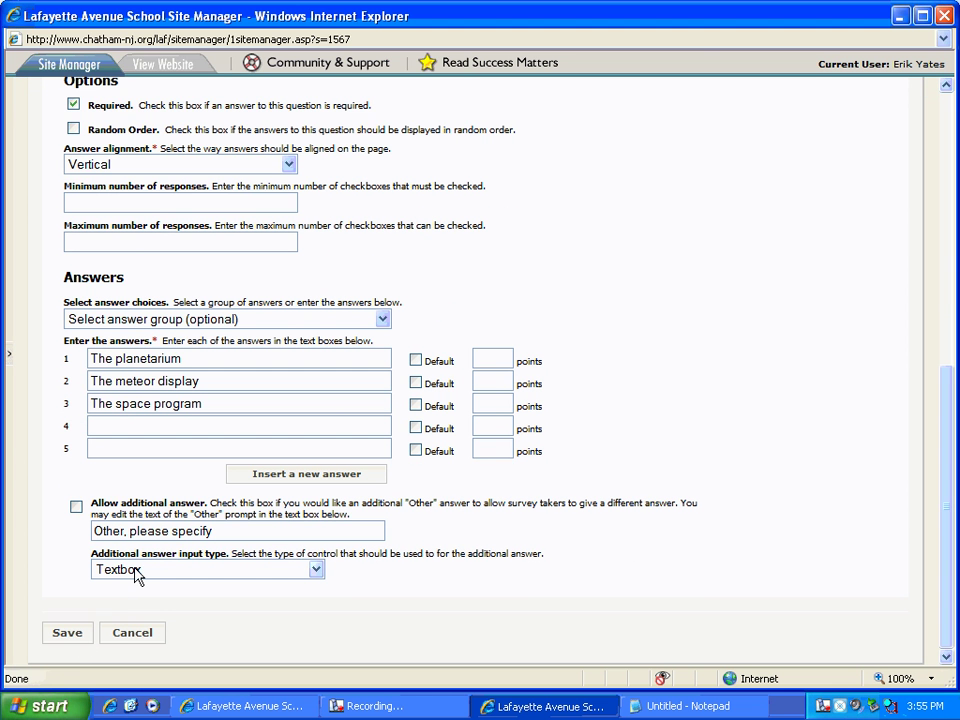
pyautogui.click(76, 507)
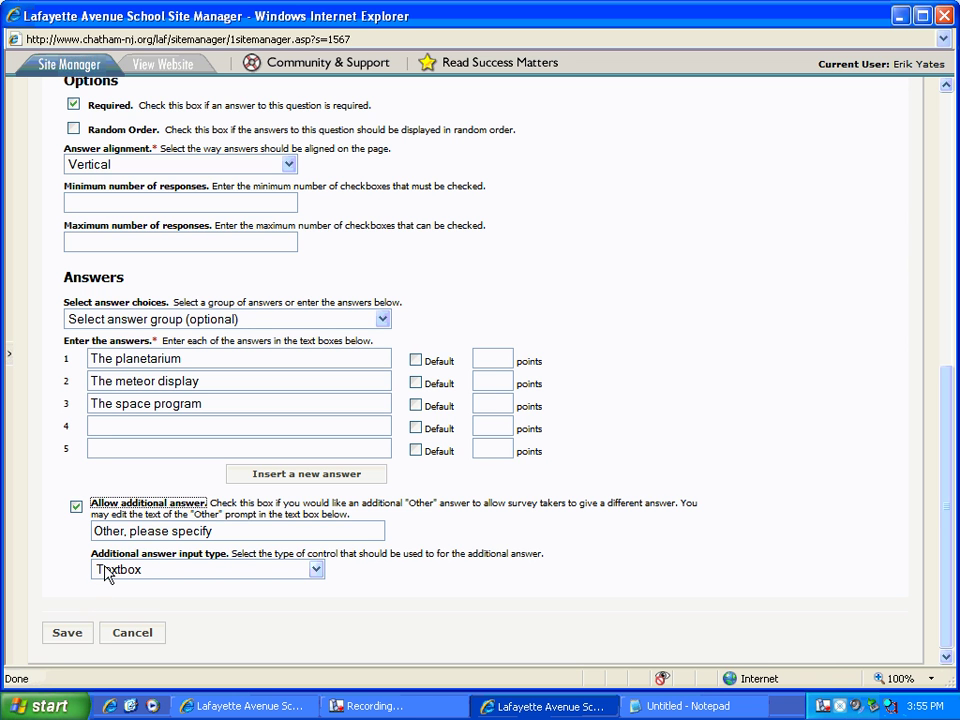
pyautogui.click(67, 635)
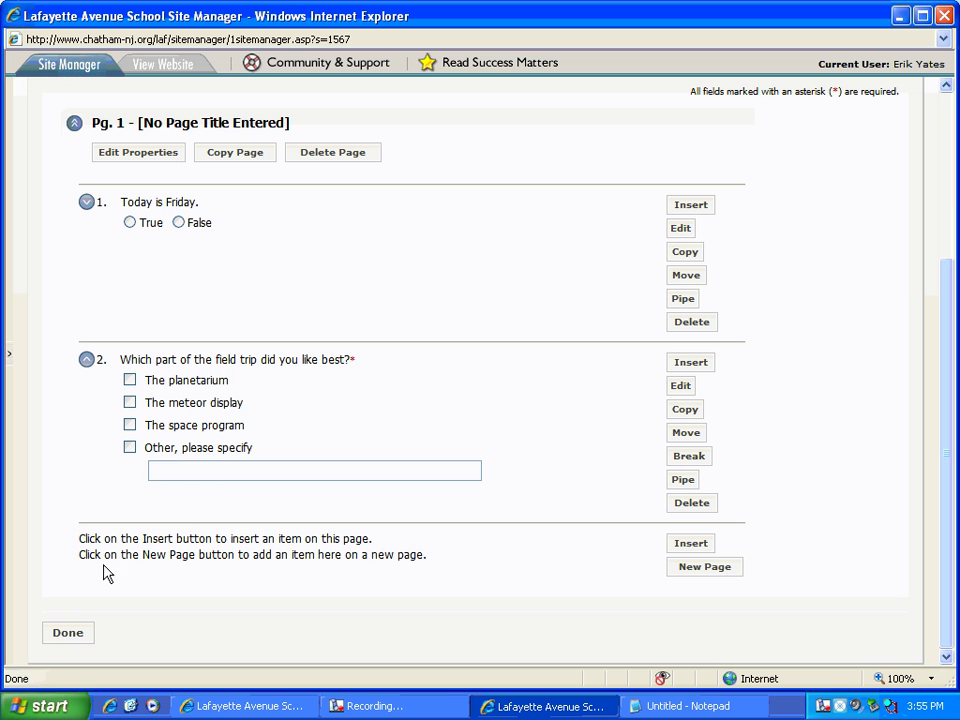
# Step: Back in the survey list, activate Sample Survey, then return to the section's Home page list
pyautogui.click(66, 636)
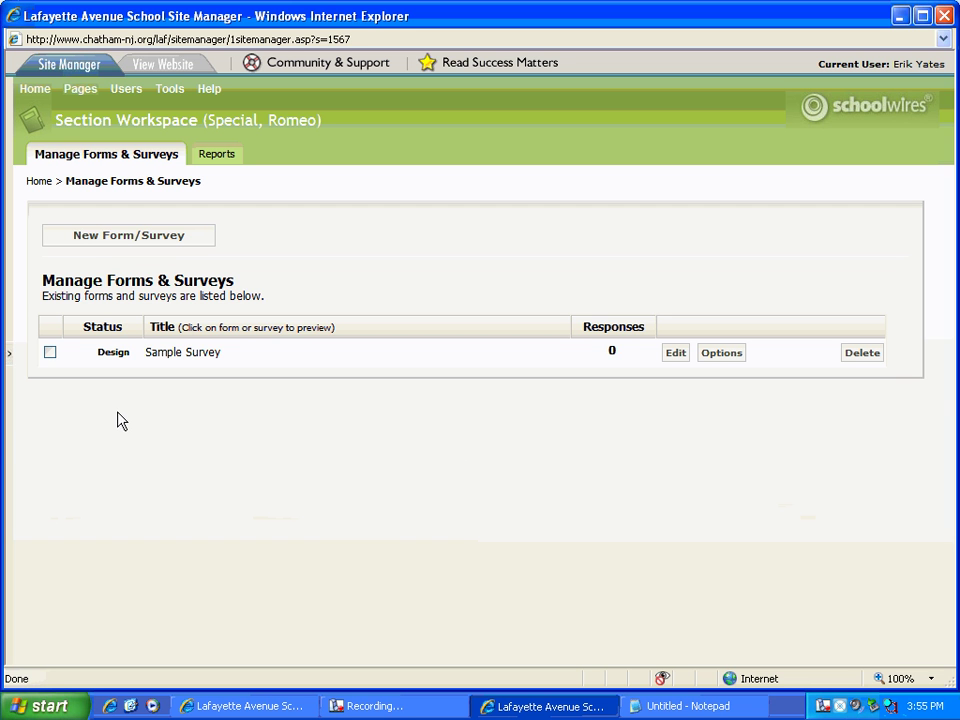
pyautogui.click(50, 353)
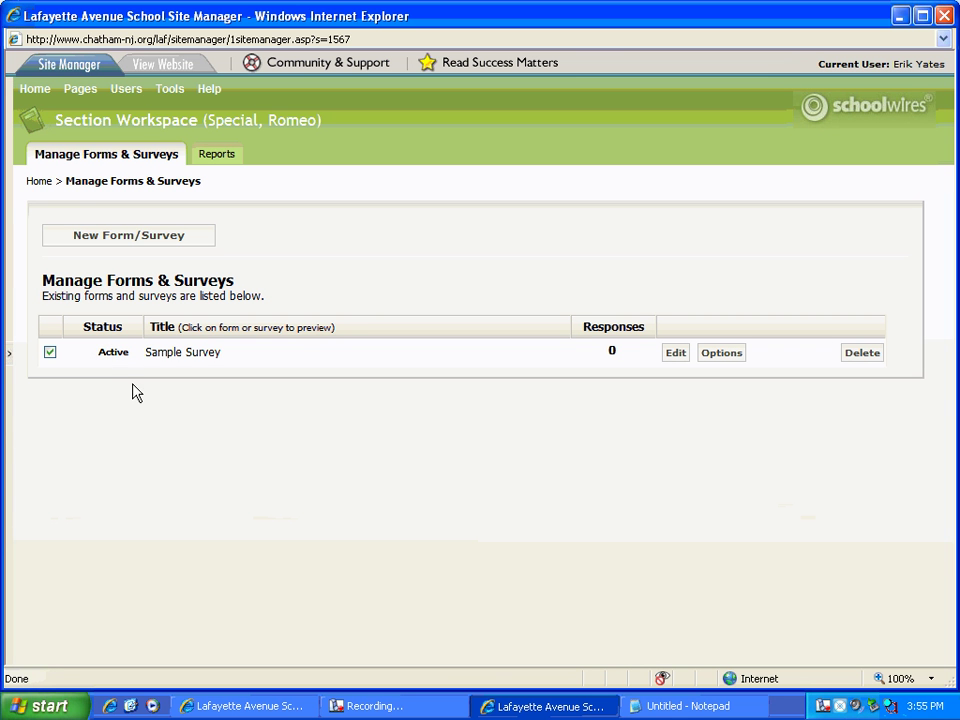
pyautogui.click(36, 91)
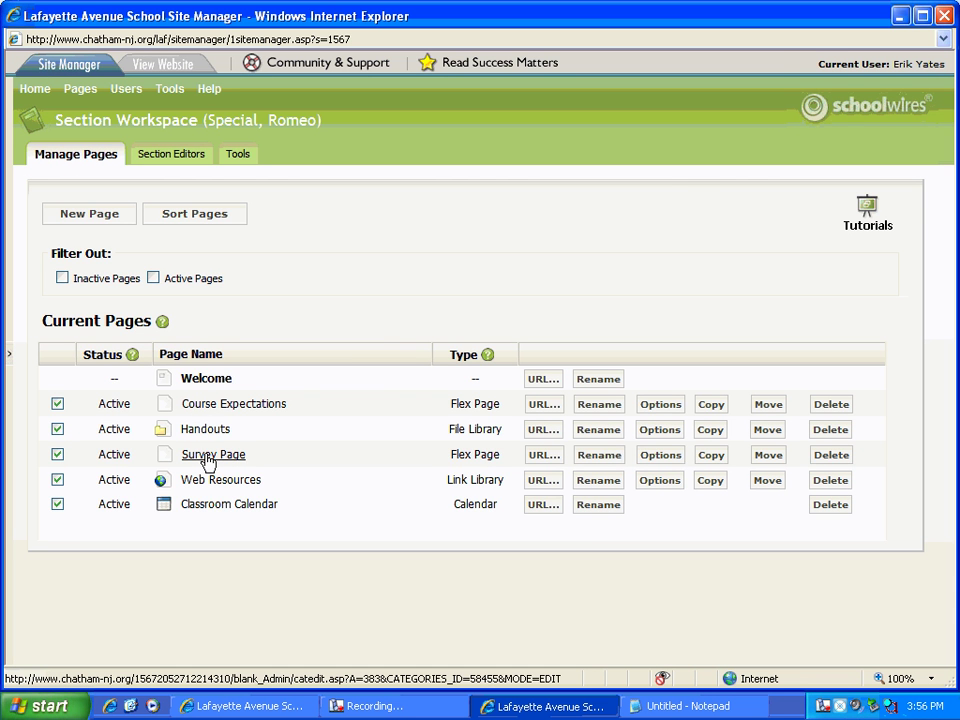
# Step: Link the apple image on Survey Page to Sample Survey, opening in a new window, and save
pyautogui.click(207, 457)
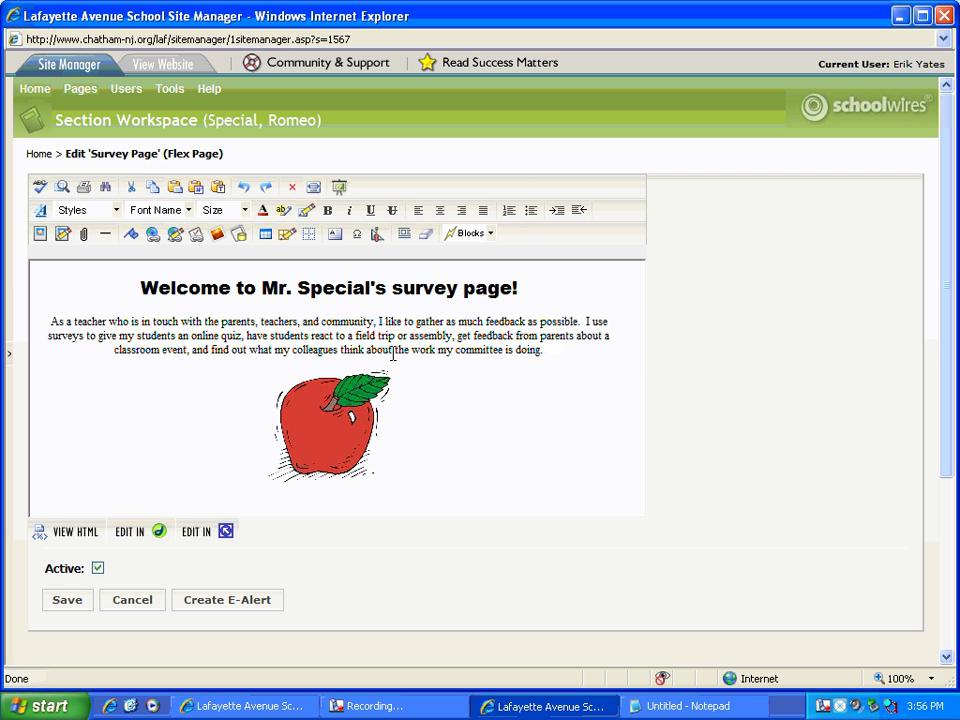
pyautogui.click(331, 436)
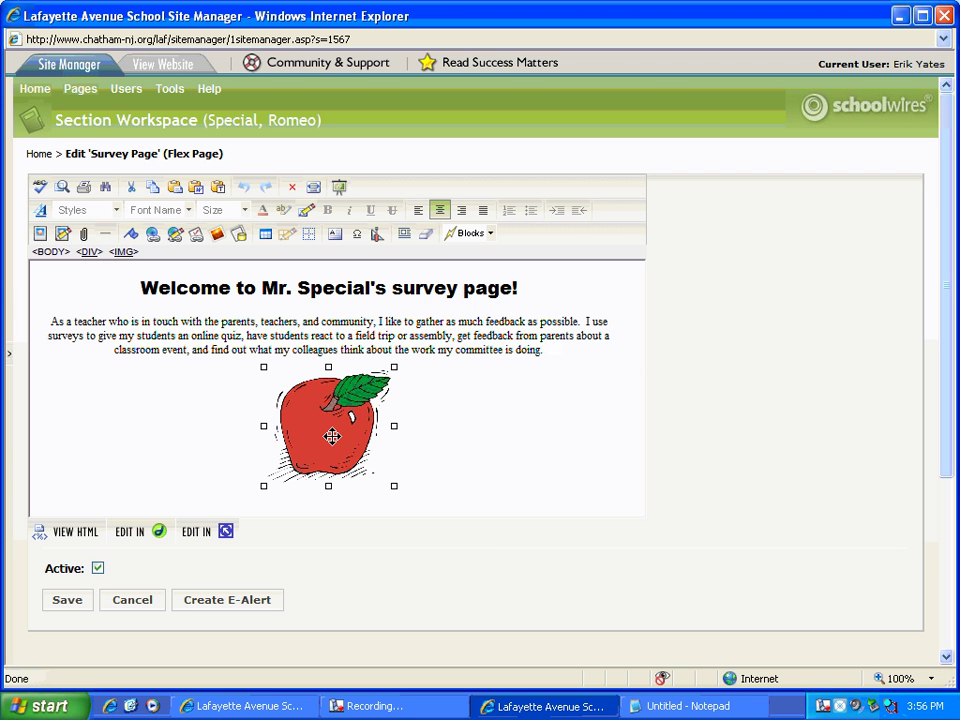
pyautogui.click(196, 236)
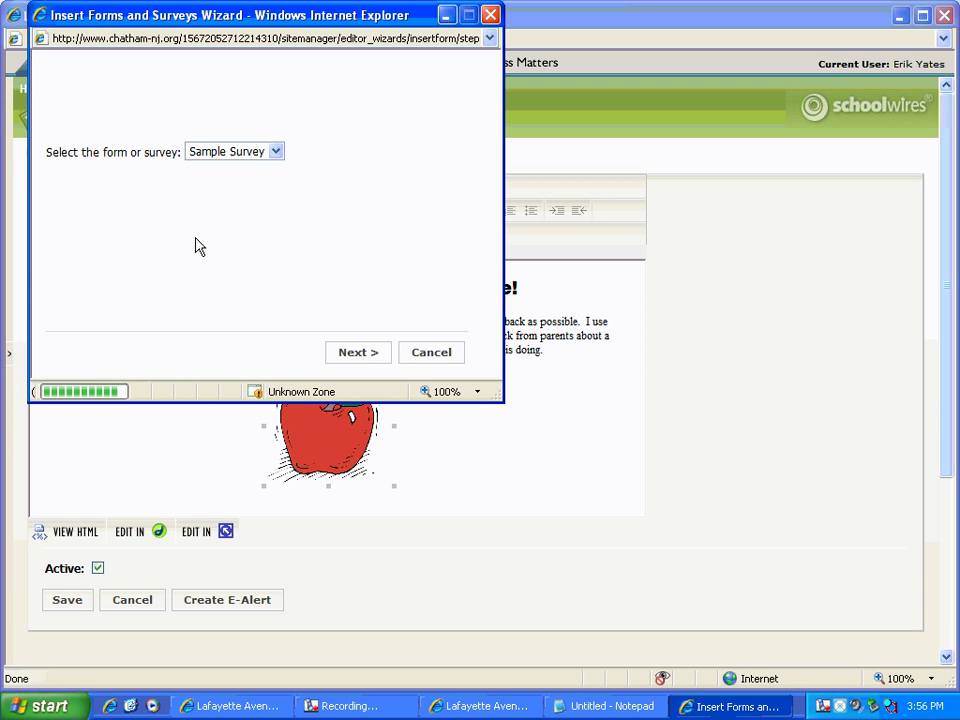
pyautogui.click(274, 153)
pyautogui.click(276, 156)
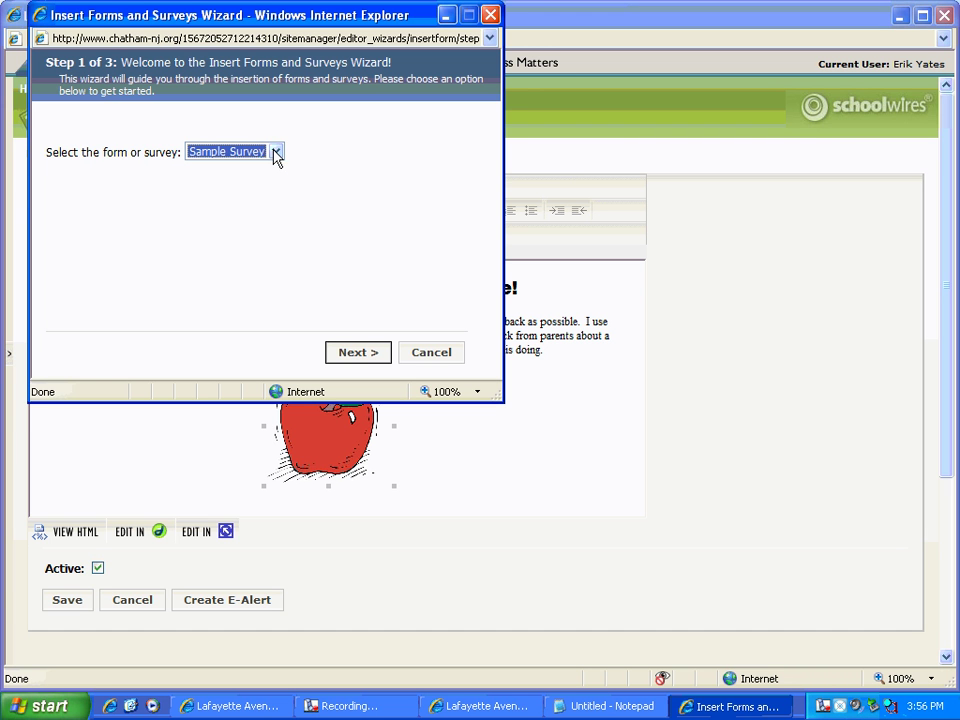
pyautogui.click(347, 353)
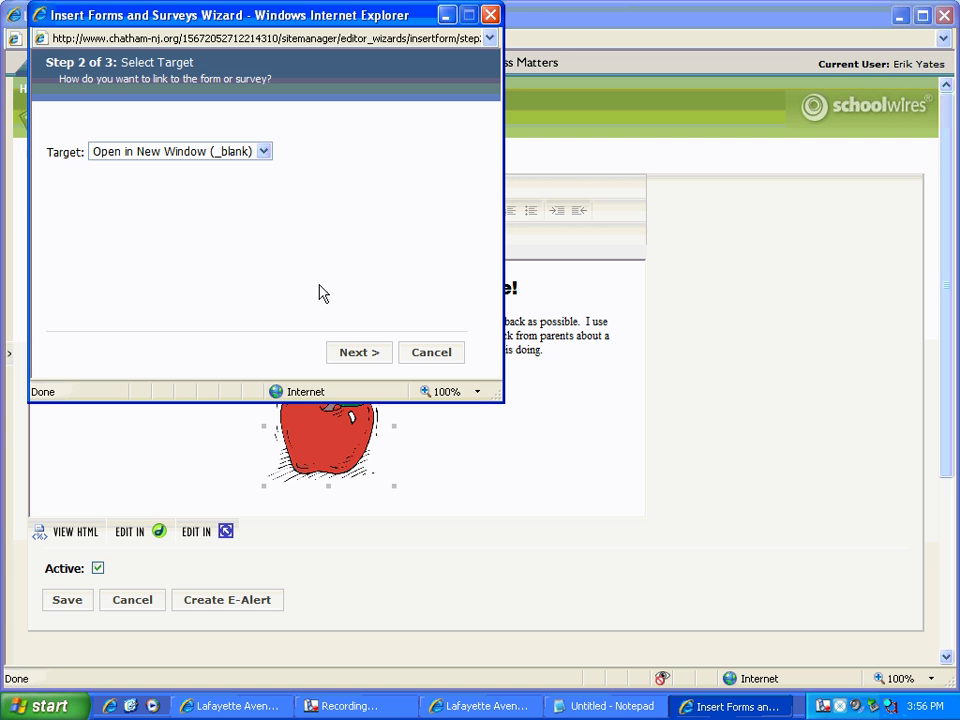
pyautogui.click(354, 355)
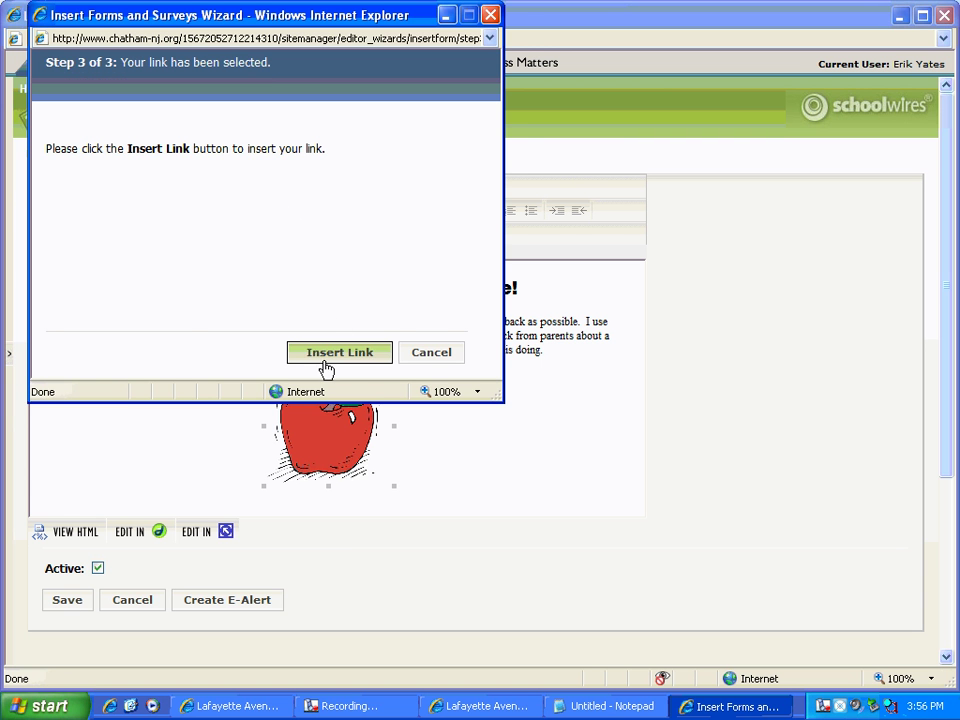
pyautogui.click(326, 358)
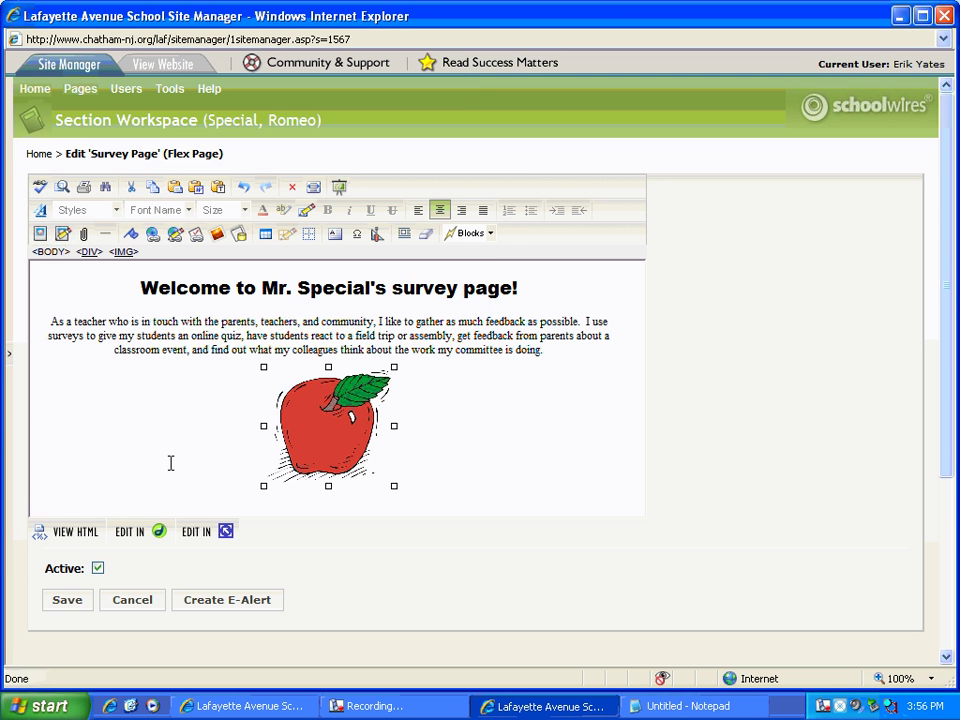
pyautogui.click(72, 602)
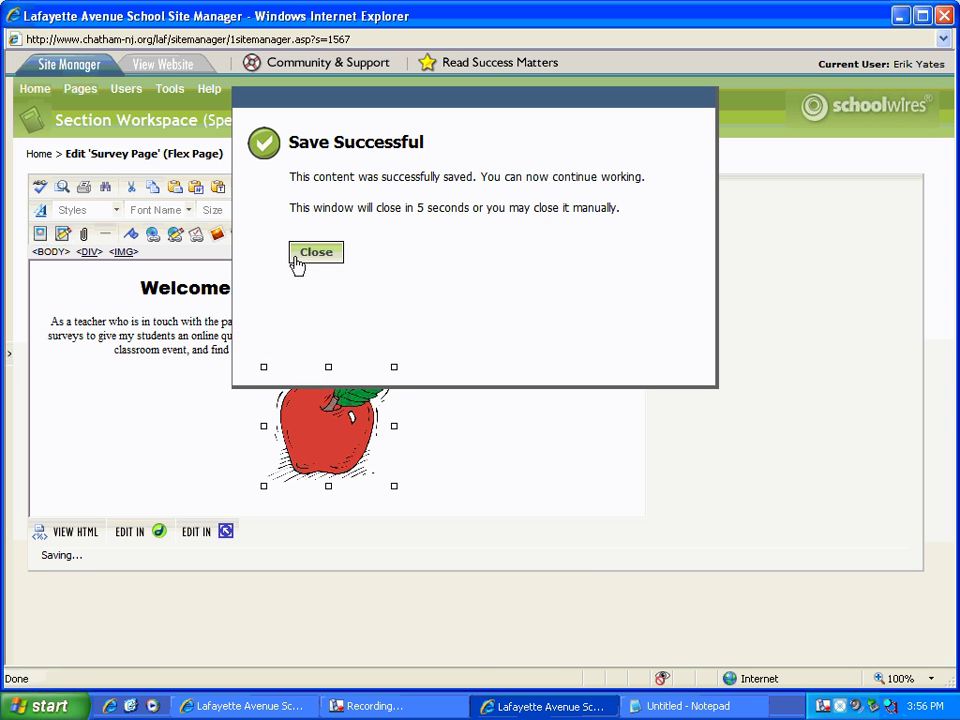
pyautogui.click(338, 255)
# Step: Leave the editor and go to the live public website
pyautogui.click(187, 66)
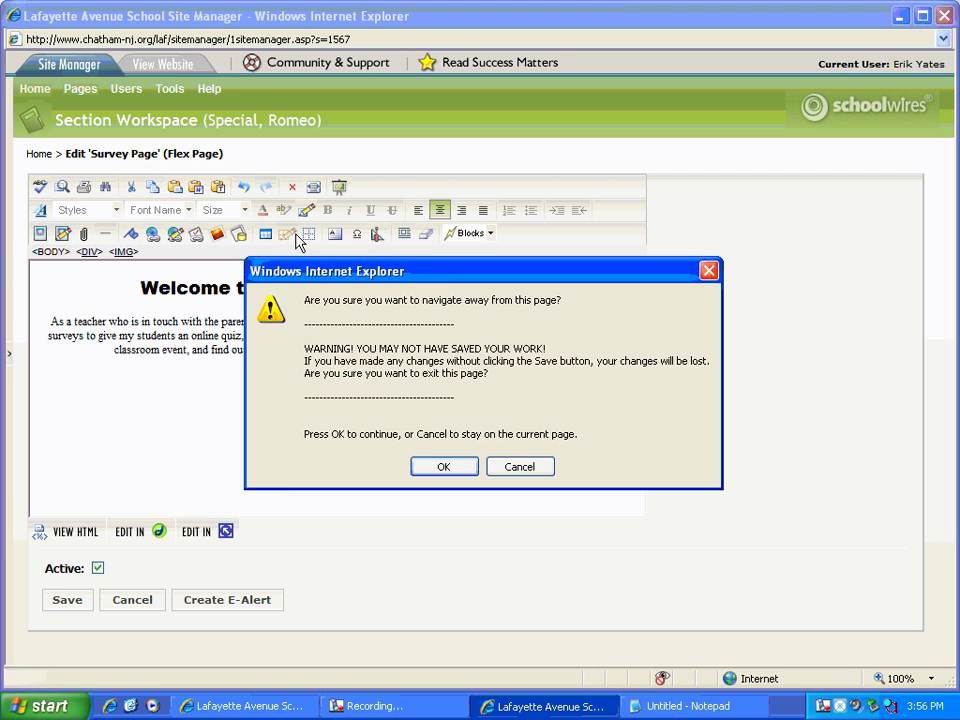
pyautogui.click(424, 464)
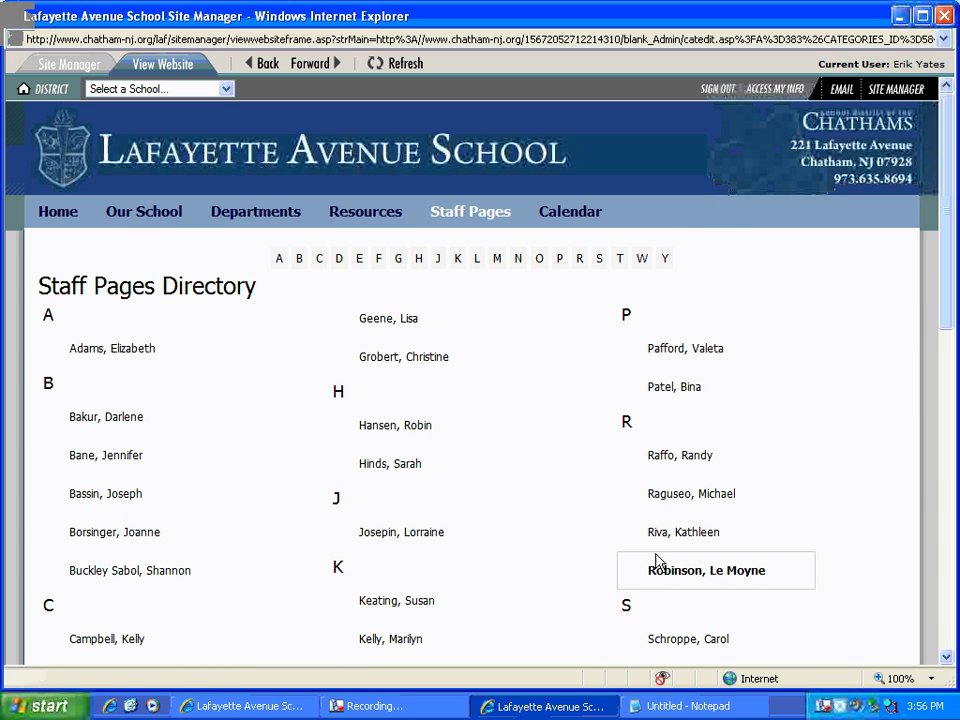
pyautogui.scroll(-4, 660, 590)
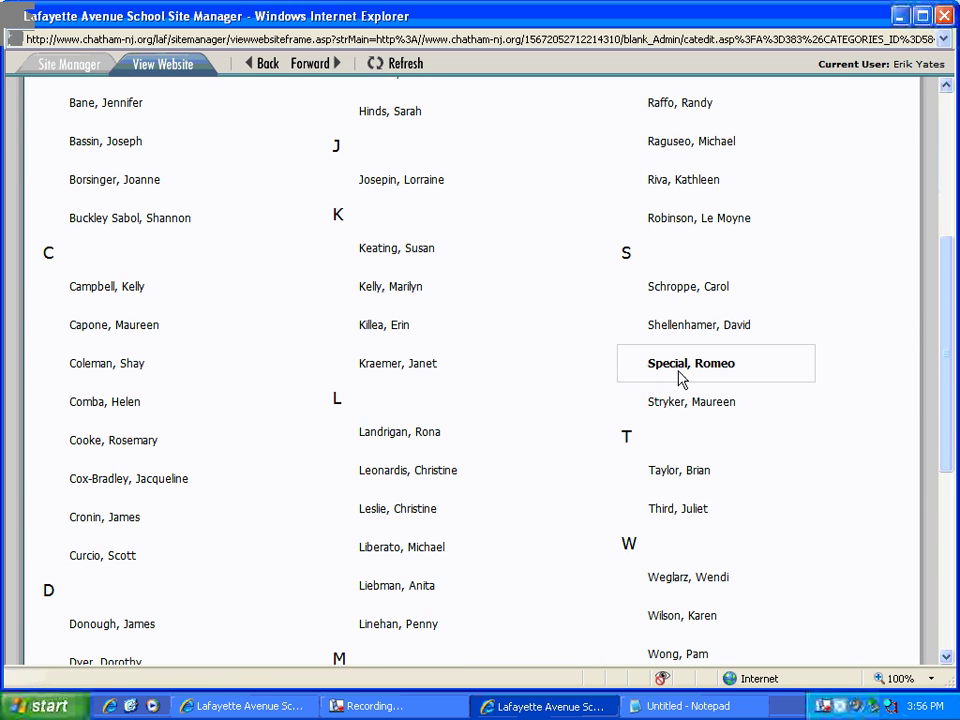
# Step: Open the teacher's Survey Page and follow the apple link to Sample Survey
pyautogui.click(478, 373)
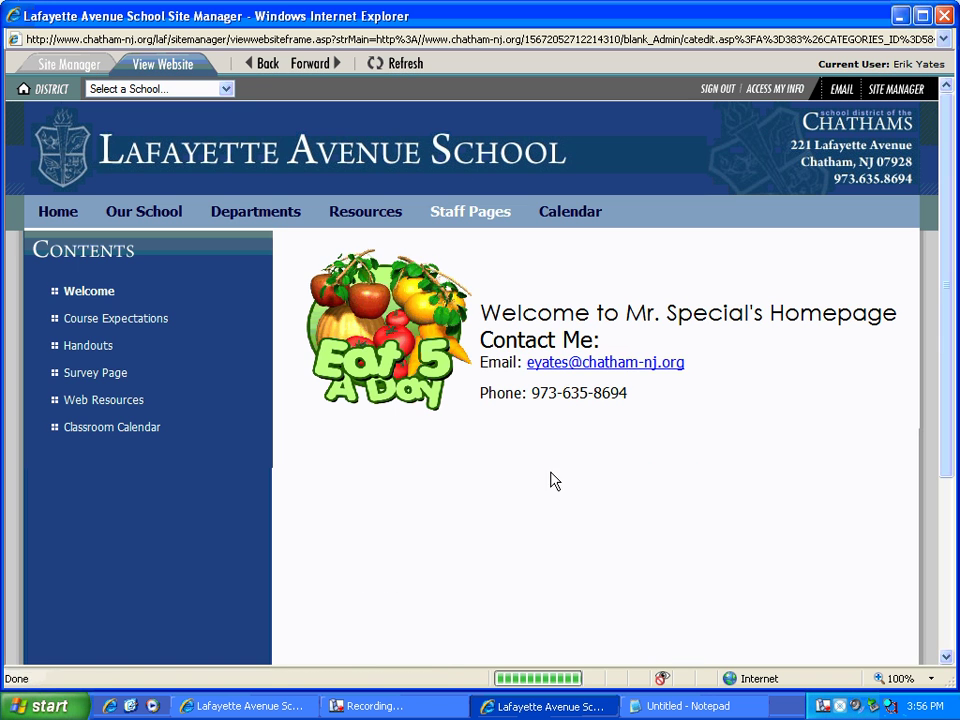
pyautogui.click(117, 373)
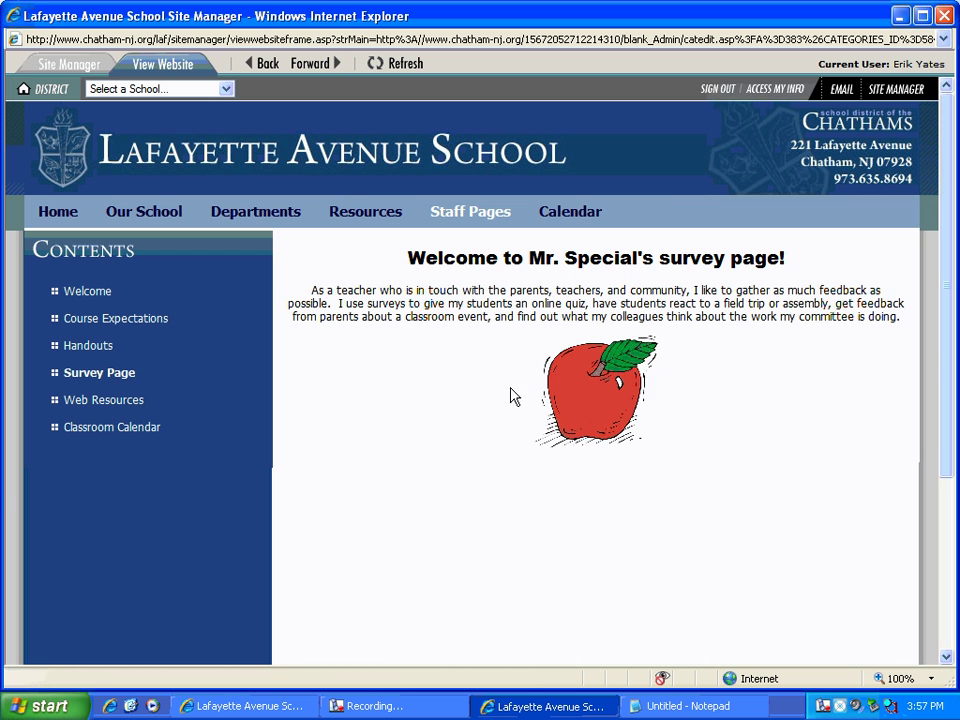
pyautogui.click(590, 393)
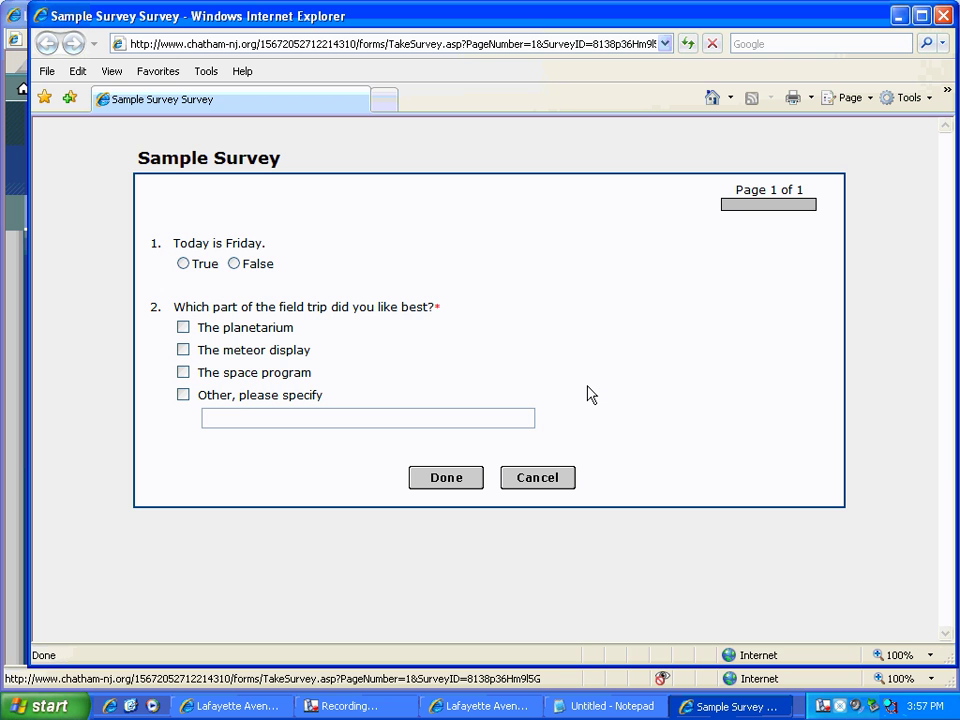
# Step: Answer the true/false question, tick 'The space program', submit, and close the survey window
pyautogui.click(183, 265)
pyautogui.click(183, 372)
pyautogui.click(463, 482)
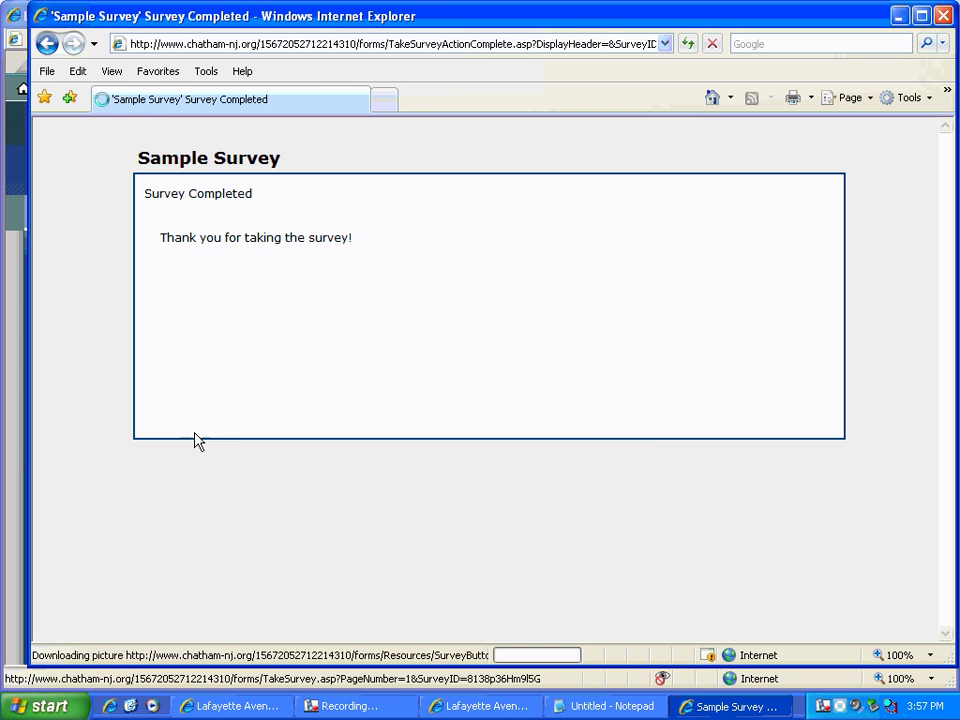
pyautogui.click(788, 405)
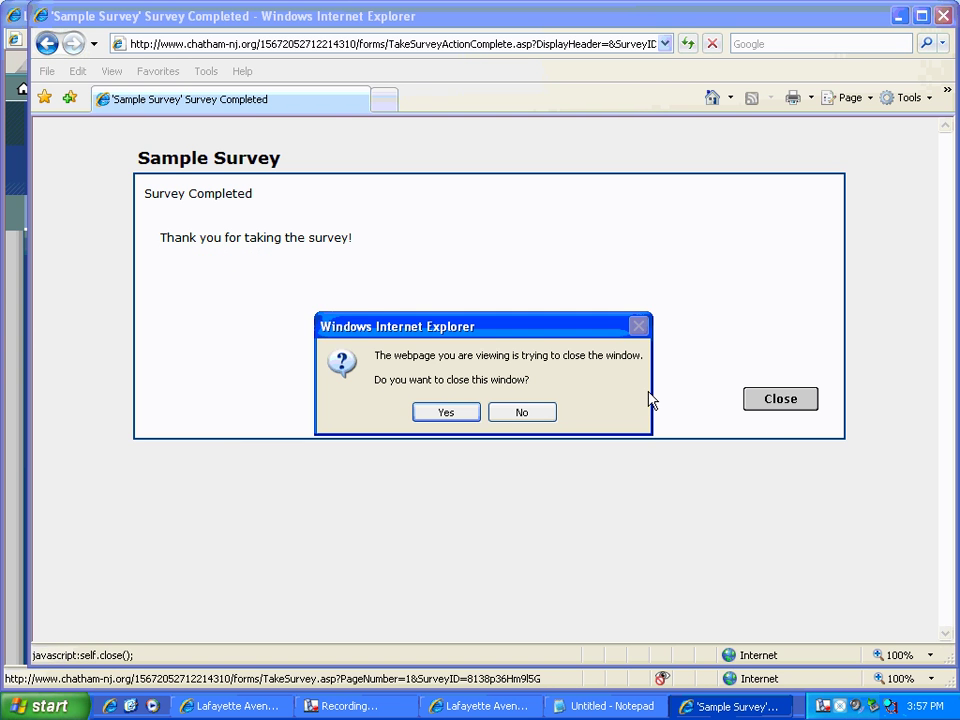
pyautogui.click(468, 415)
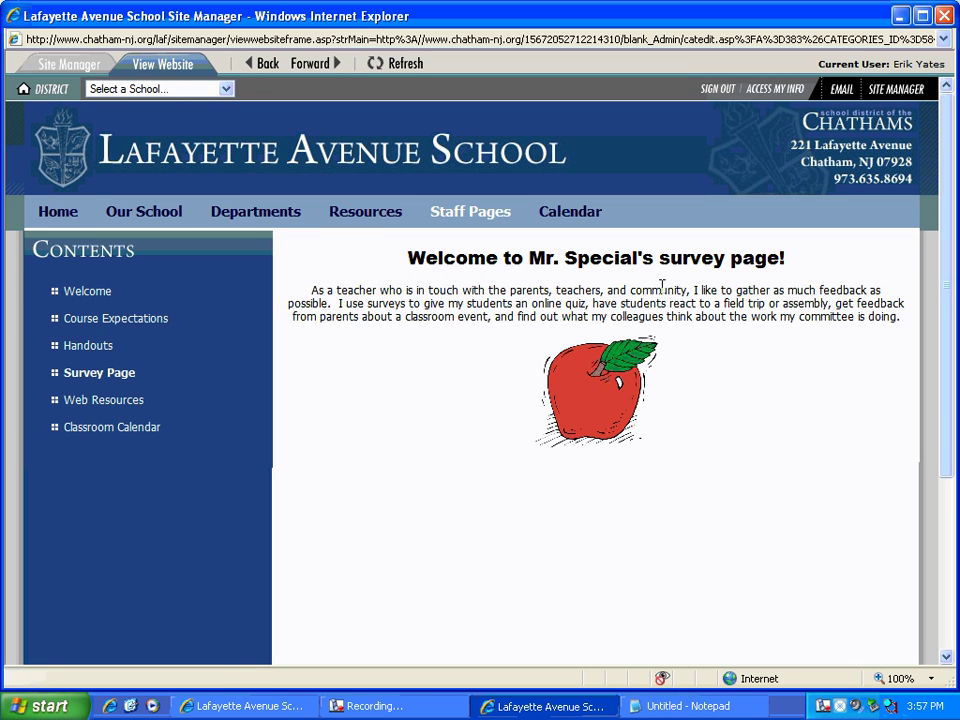
# Step: Open the Sample Survey results report from Tools > Forms & Surveys in Site Manager
pyautogui.click(71, 70)
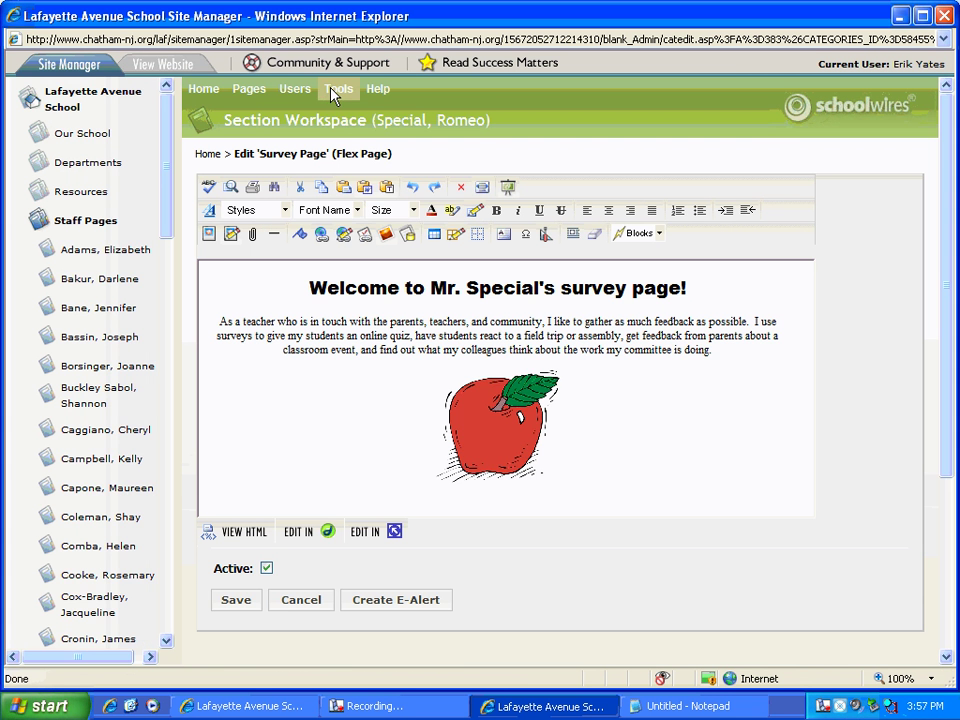
pyautogui.moveTo(333, 92)
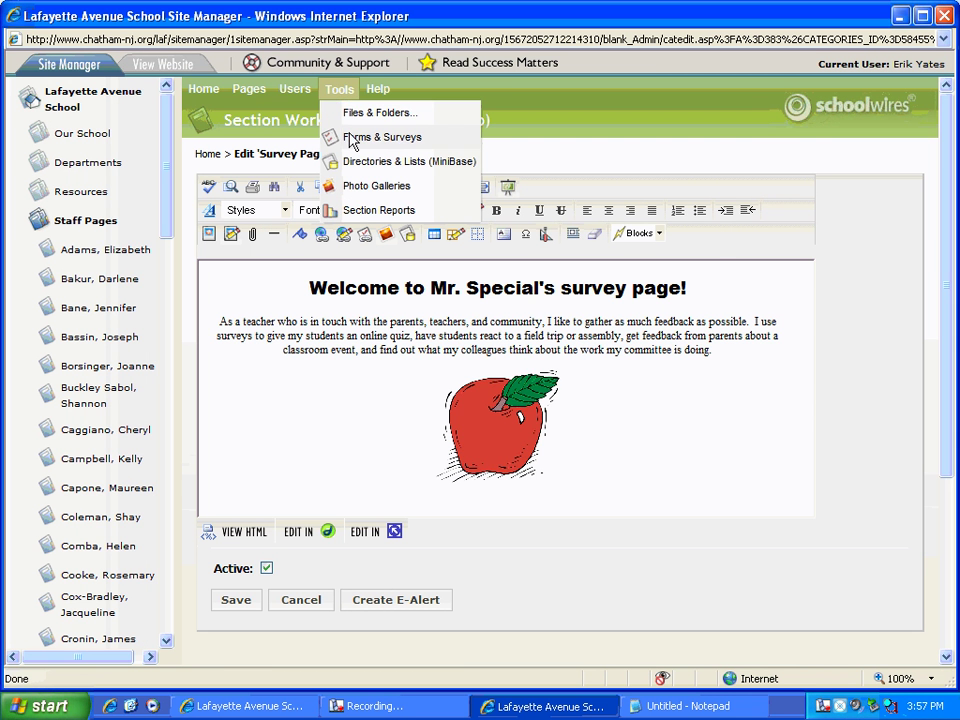
pyautogui.click(337, 136)
pyautogui.click(440, 465)
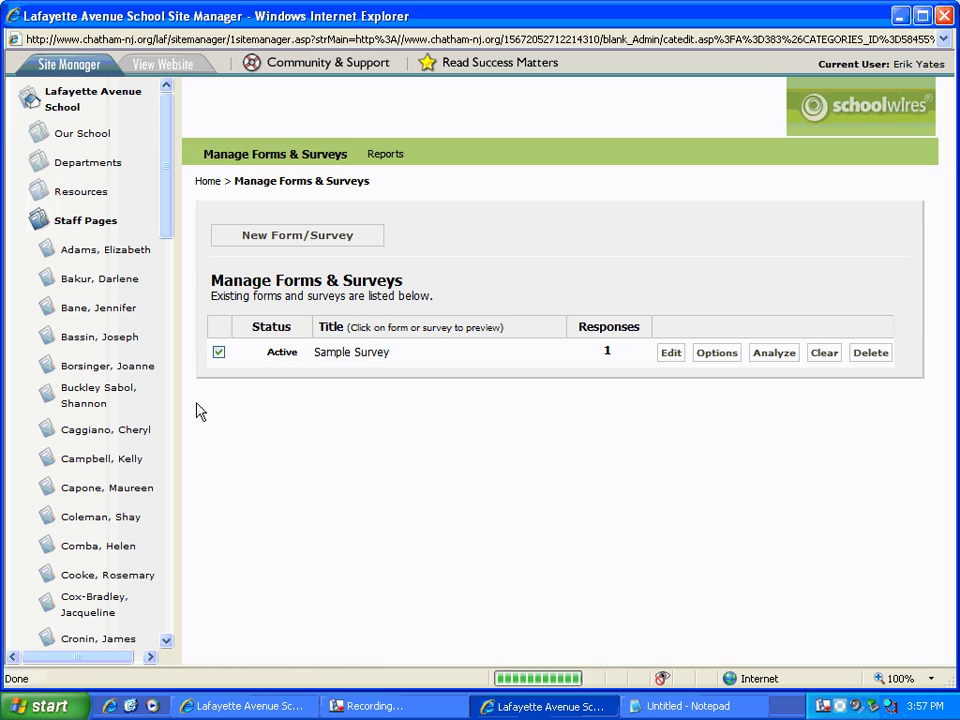
pyautogui.click(178, 358)
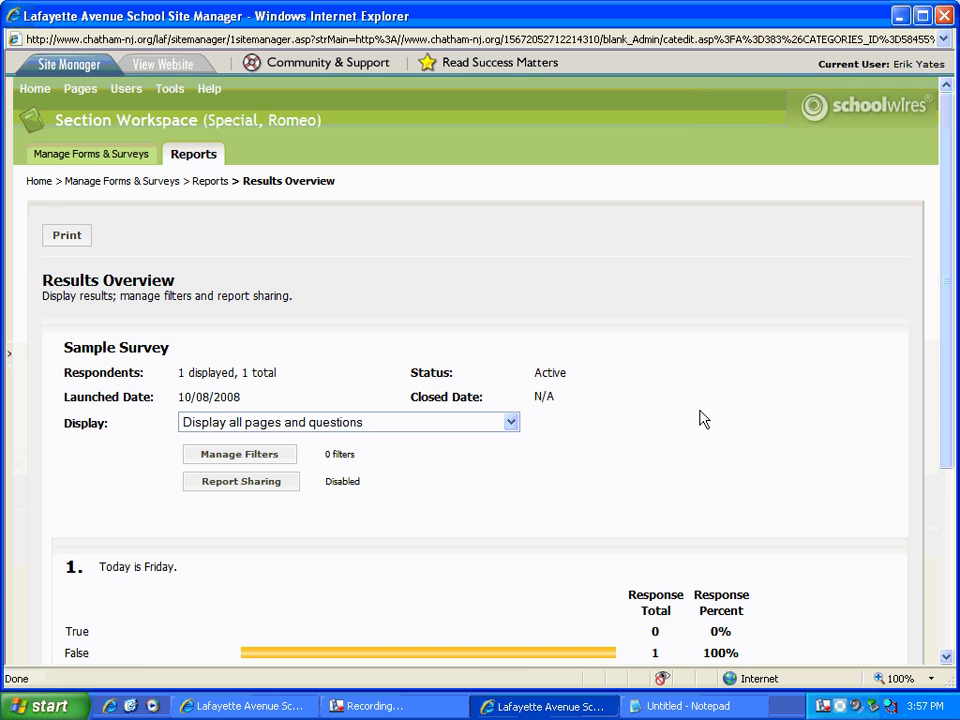
# Step: Review the results (1 respondent, False at 100%) and print the overview
pyautogui.scroll(-3, 700, 418)
pyautogui.scroll(-2, 525, 431)
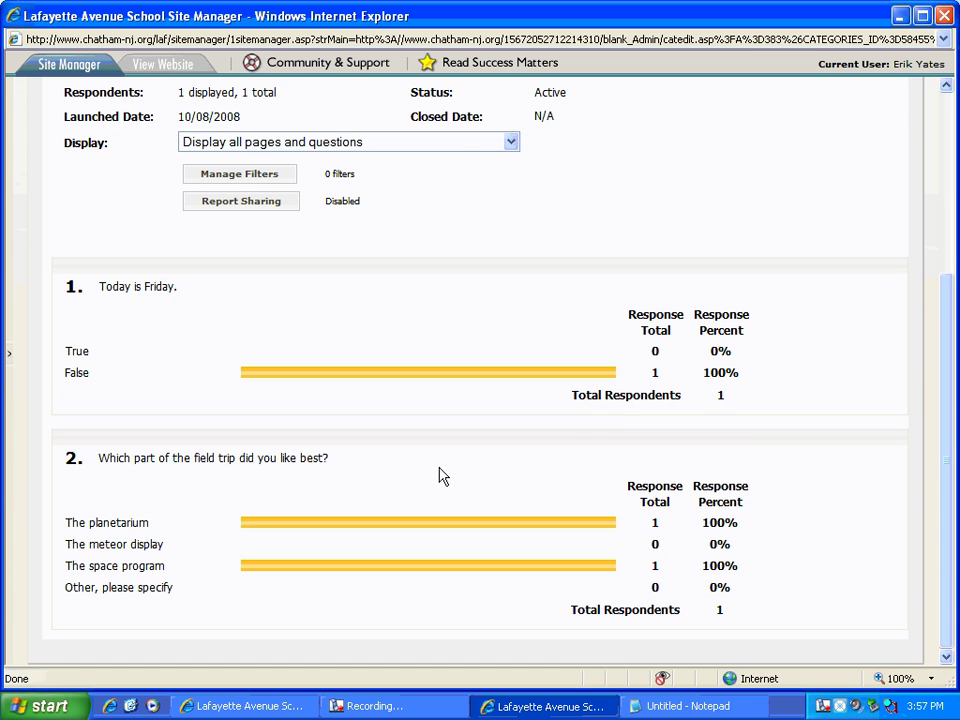
pyautogui.scroll(3, 460, 448)
pyautogui.scroll(-3, 456, 444)
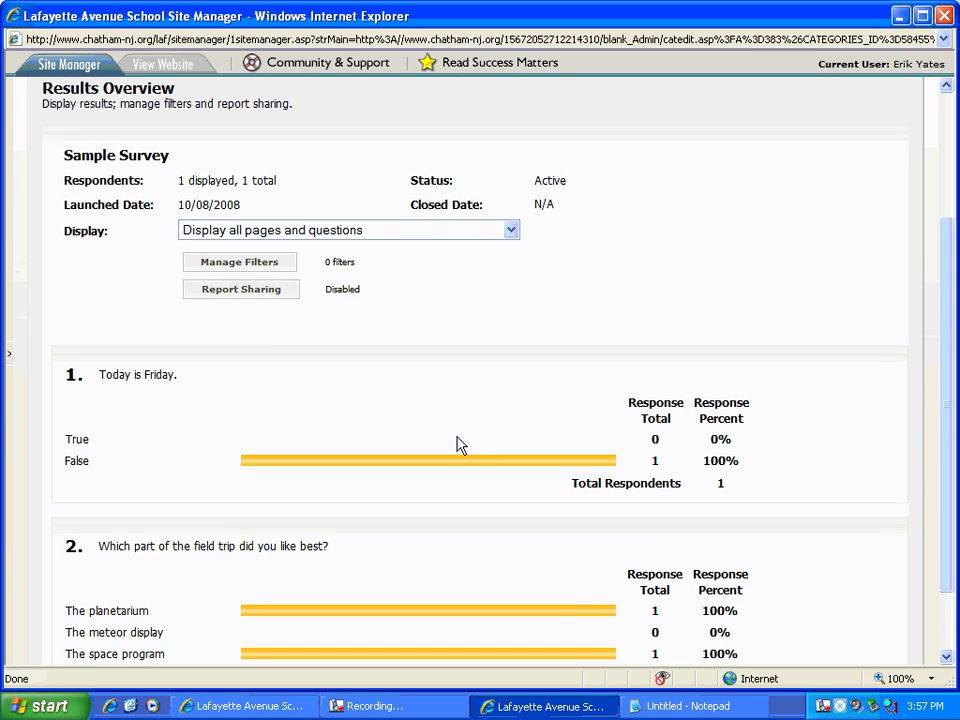
pyautogui.scroll(3, 253, 315)
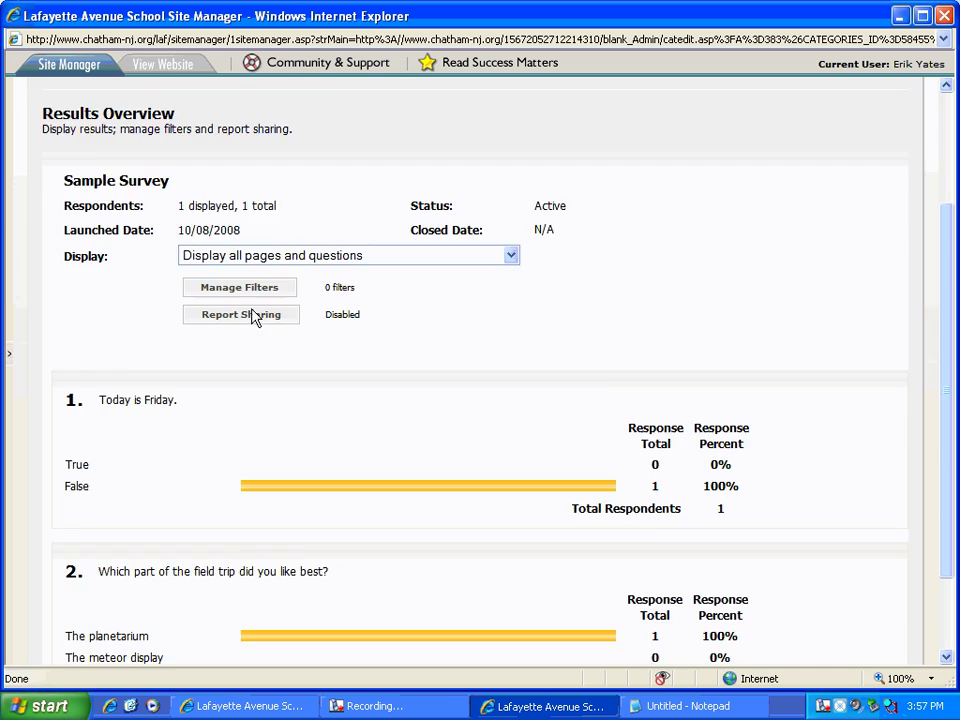
pyautogui.click(75, 147)
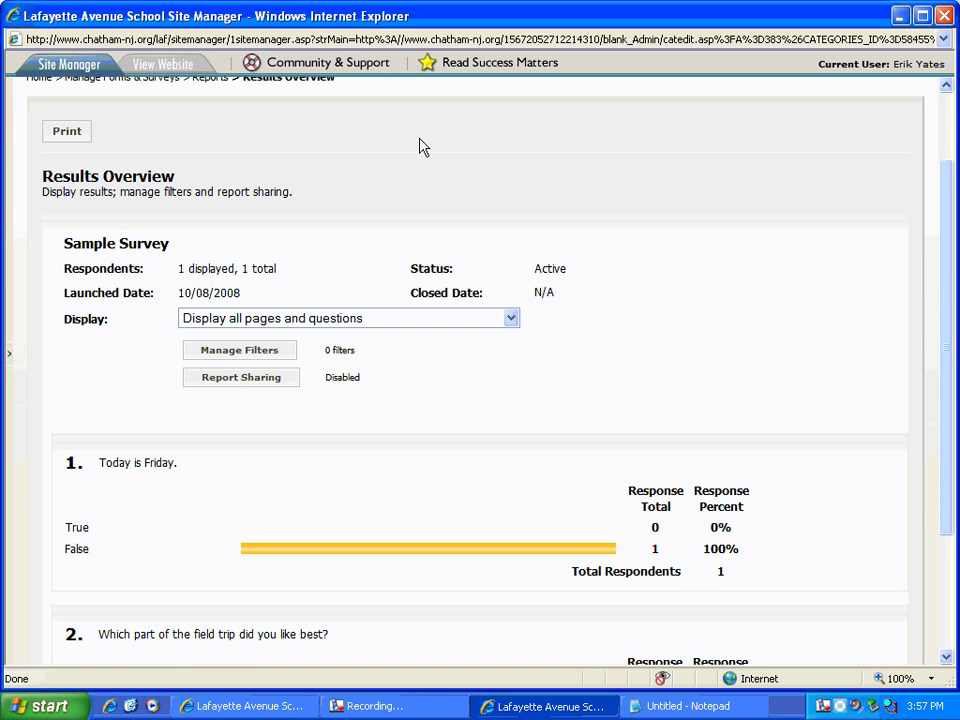
pyautogui.scroll(2, 418, 146)
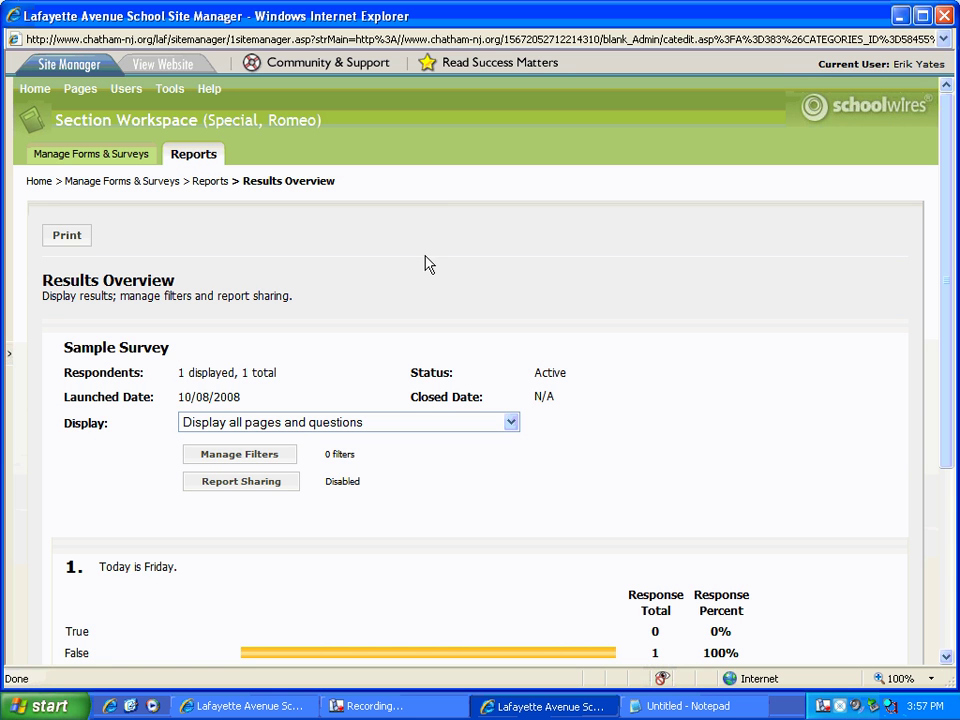
pyautogui.click(345, 703)
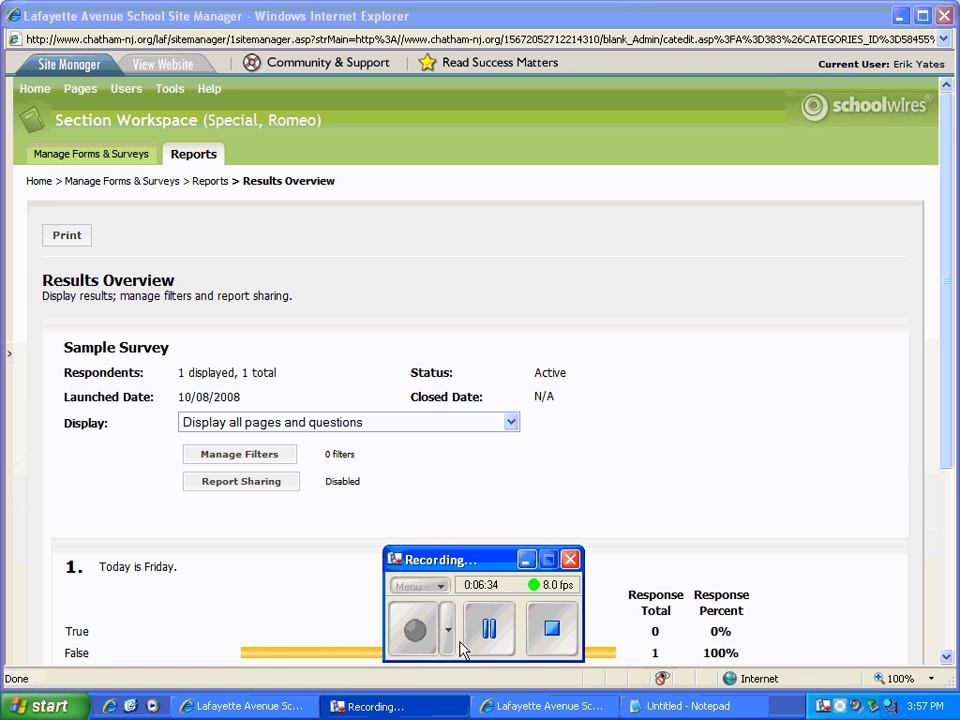